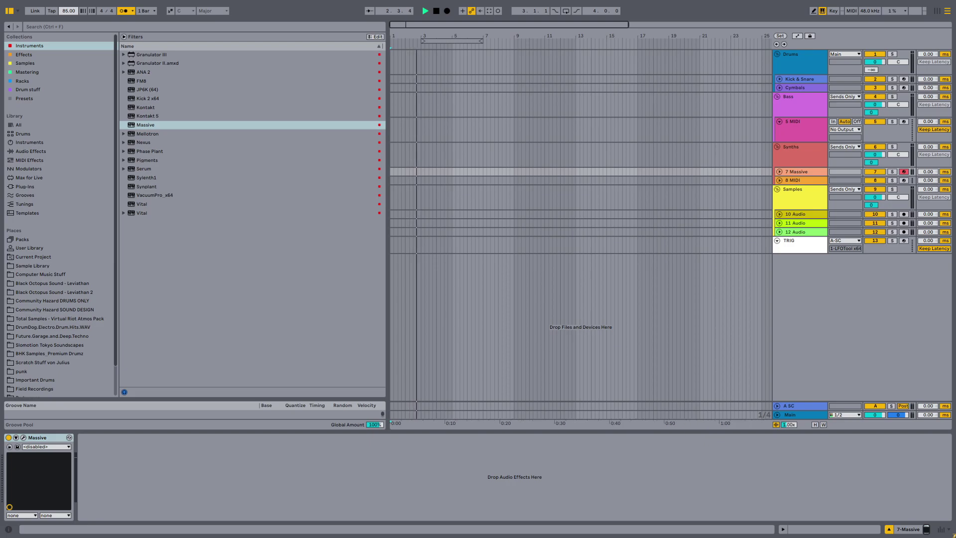
- Loop the first two bars of the first Massive track and open its clip in bar 2
left_click_drag(399, 27, 401, 44)
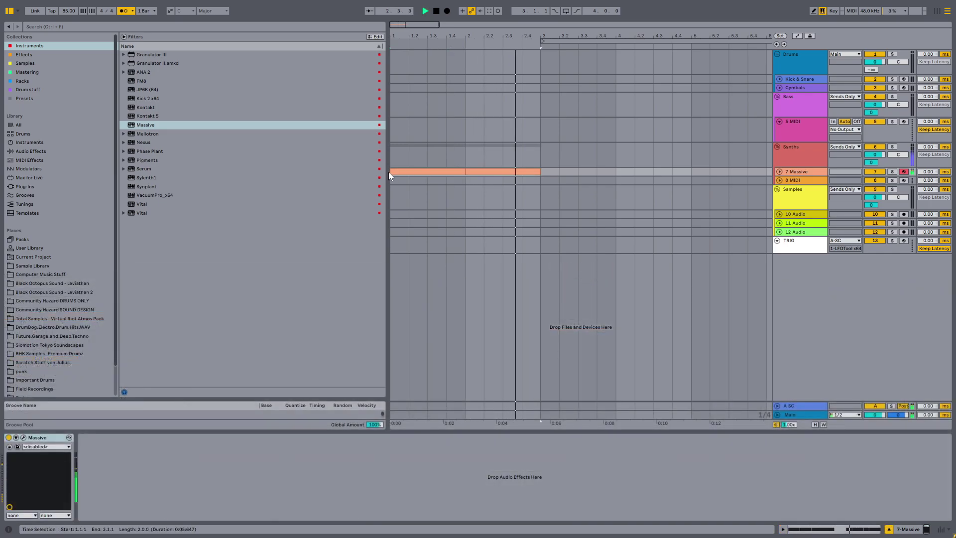
key("ctrl+l")
left_click_drag(427, 172, 481, 171)
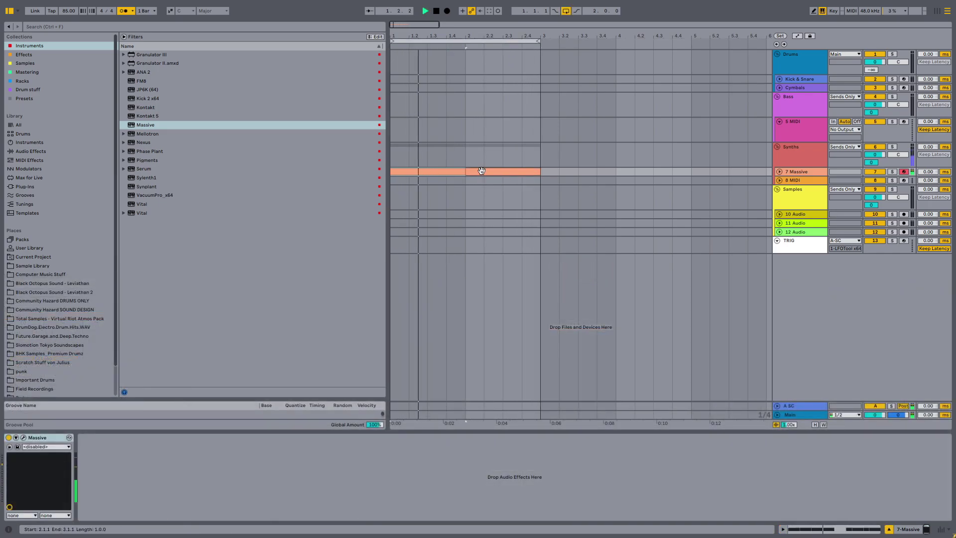
double_click(480, 172)
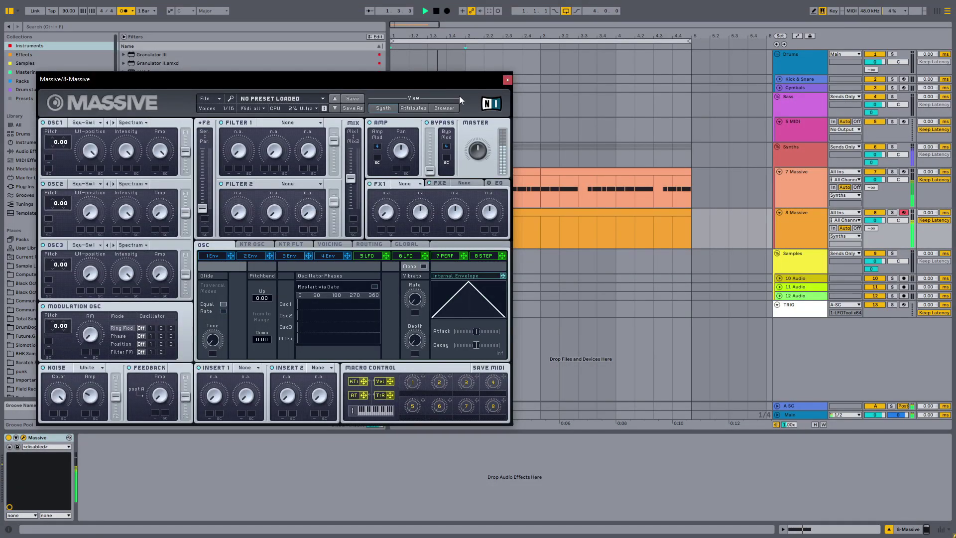
- Write the upper resonator notes in the second Massive track's four-bar clip: C3, D3, D#3, G3, C3 and A#2
left_click(507, 79)
double_click(452, 212)
key("space")
left_click(345, 423)
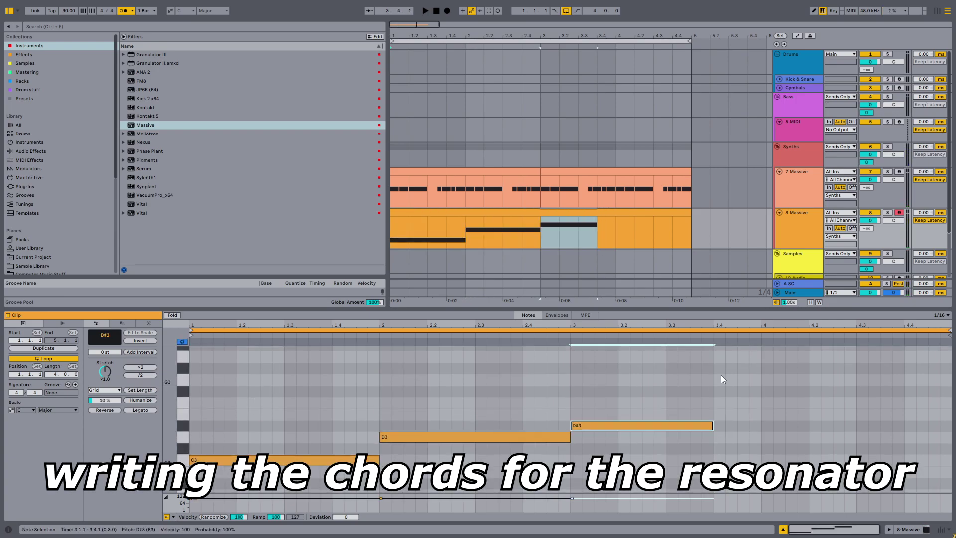
left_click_drag(721, 377, 760, 377)
scroll(761, 408, "down", 1)
left_click_drag(768, 435, 949, 455)
- Add a one-bar G#1 bass note in bar 1 and duplicate it into bar 2 as A#1
scroll(896, 428, "down", 2)
scroll(211, 392, "down", 4)
left_click_drag(211, 392, 211, 449)
key("space")
scroll(395, 454, "up", 4)
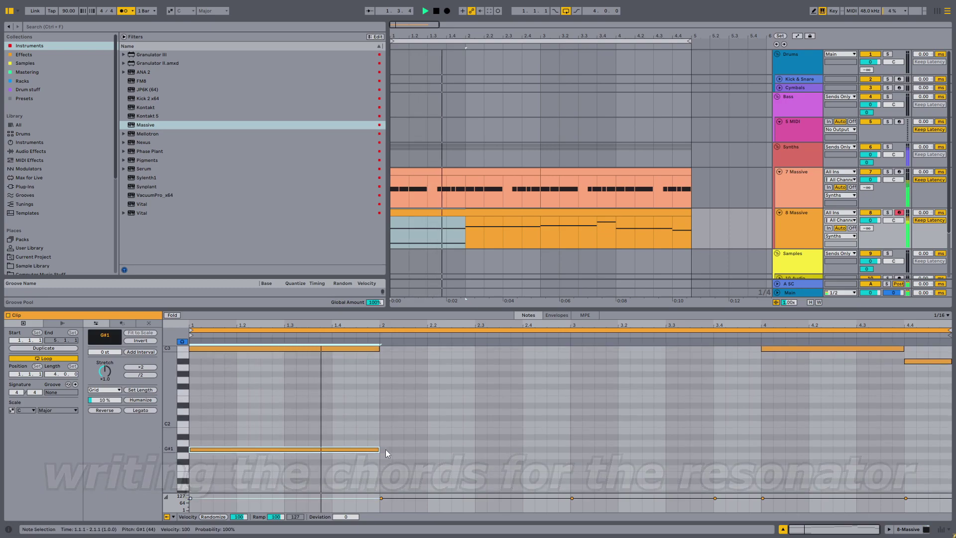
key("ctrl+d")
mouse_move(398, 450)
left_mouse_down()
mouse_move(402, 430)
mouse_move(407, 437)
left_mouse_up()
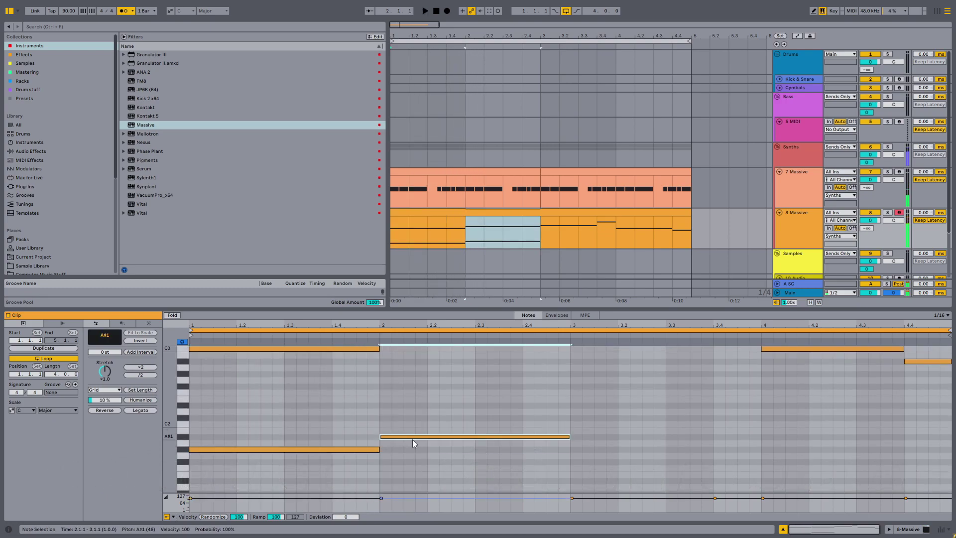
- Add a C2 bass note filling bar 3 of the chord clip and check it in playback
scroll(549, 455, "up", 3)
double_click(577, 443)
key("space")
left_click_drag(578, 443, 761, 442)
left_click(570, 421)
key("space")
scroll(764, 441, "up", 3)
left_click(677, 433)
scroll(781, 463, "down", 3)
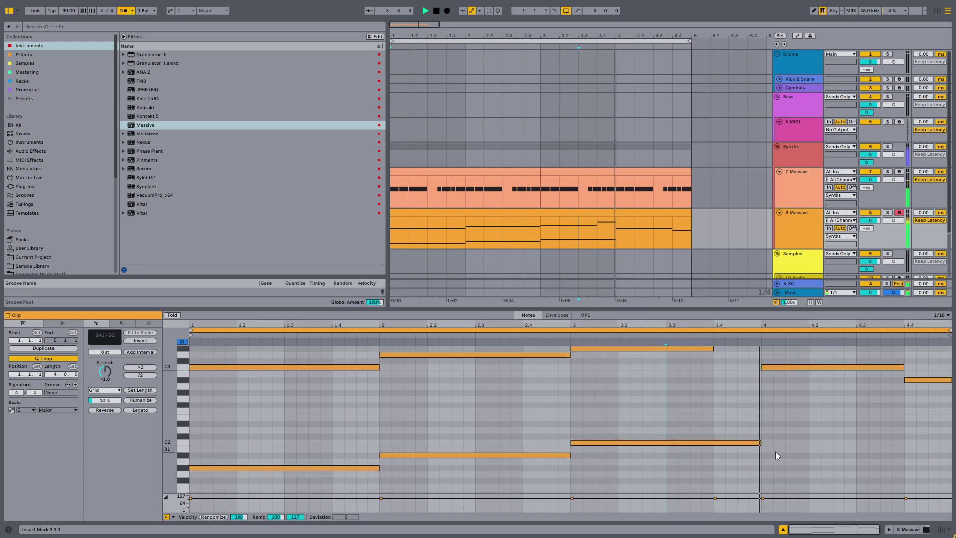
- Add an F1 bass note filling bar 4 of the chord clip and play the progression
scroll(775, 452, "down", 3)
double_click(766, 459)
left_click_drag(771, 459, 935, 459)
key("space")
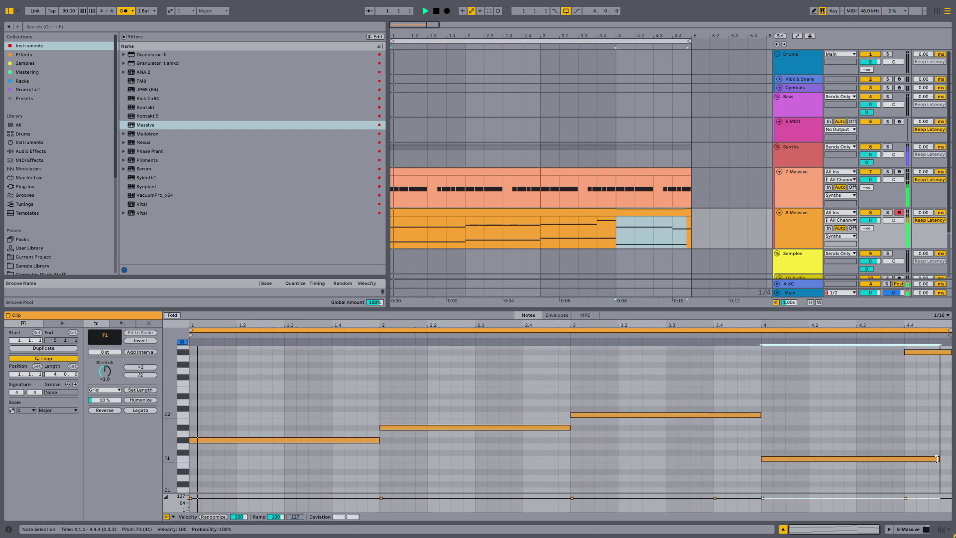
scroll(840, 452, "up", 3)
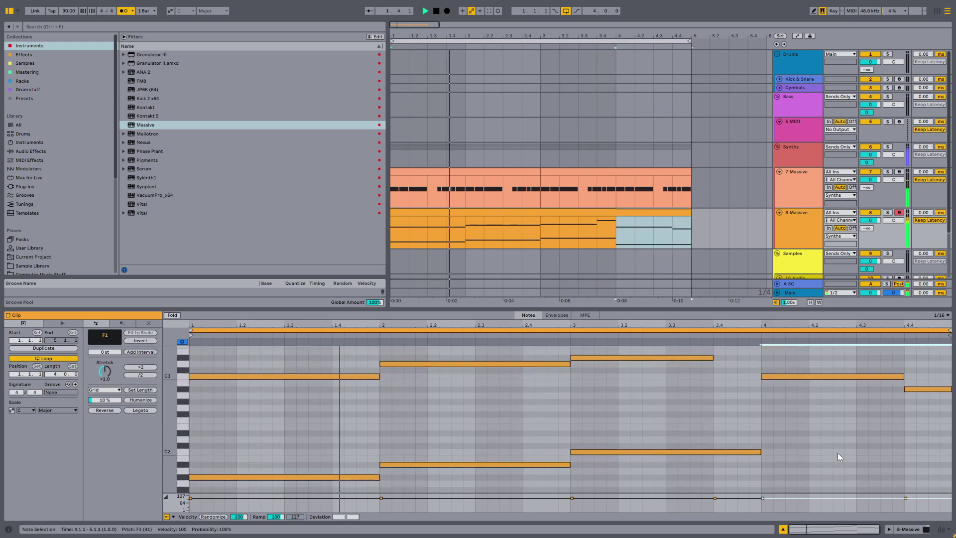
scroll(837, 452, "down", 2)
scroll(515, 458, "up", 4)
- Lower the second Massive track's volume slightly
left_click_drag(171, 426, 152, 403)
left_click_drag(875, 221, 874, 231)
left_click(762, 422)
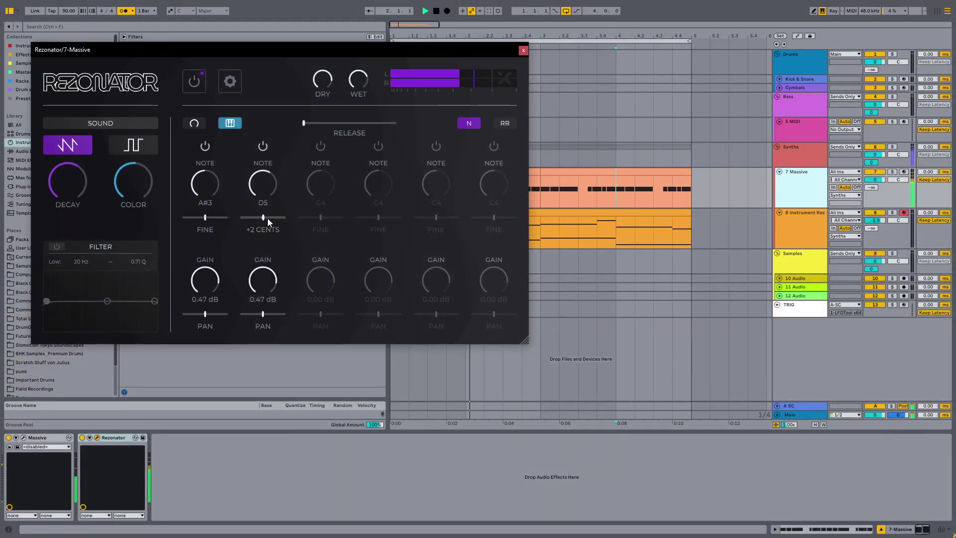
- Insert a Compressor before the Delay on the first Massive track, with Makeup on, Peak mode and a threshold of about -48.3 dB
left_click(523, 50)
left_click(396, 205)
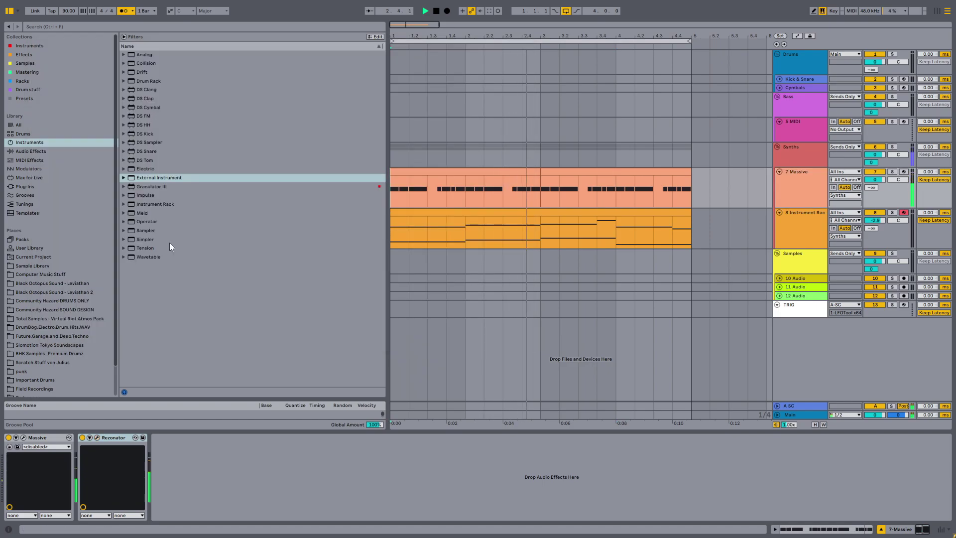
left_click(34, 57)
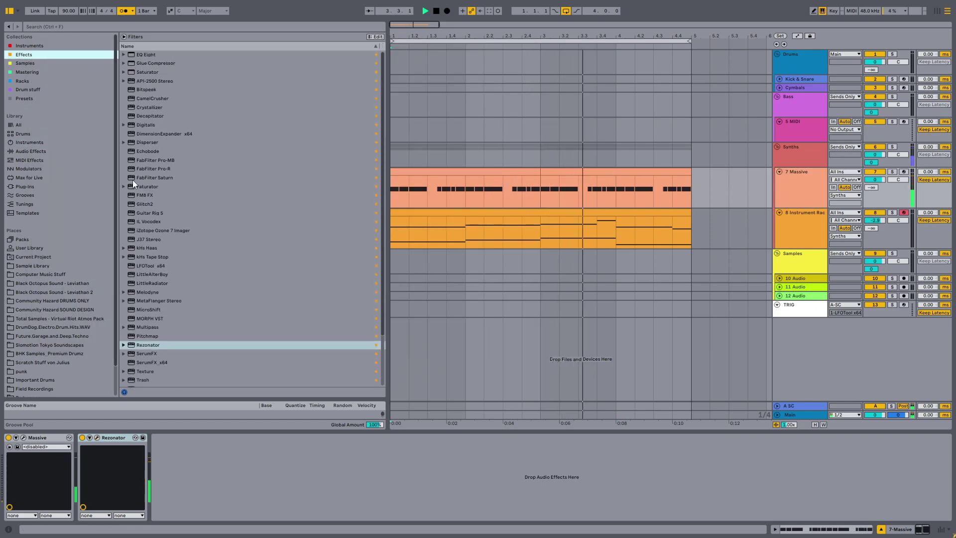
left_click(37, 151)
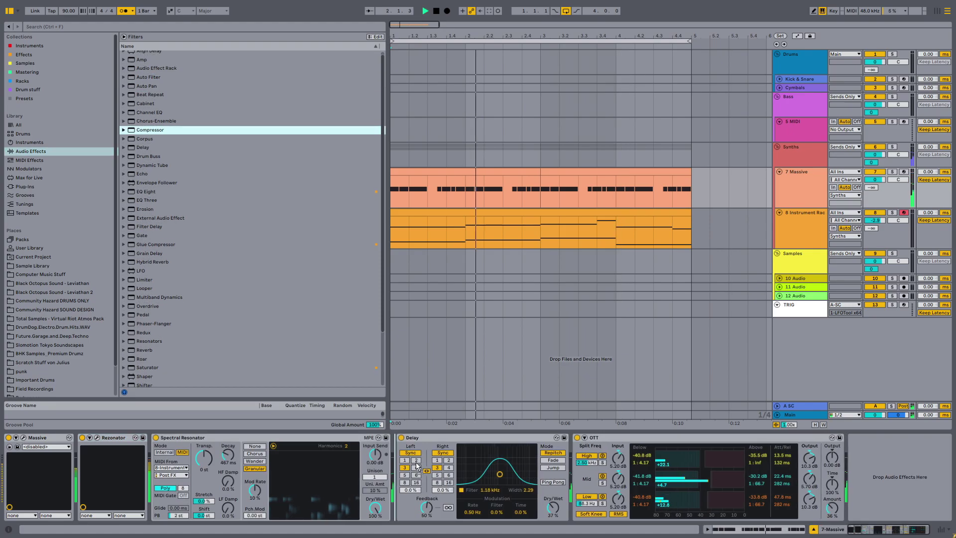
left_click_drag(150, 130, 449, 497)
left_click(552, 446)
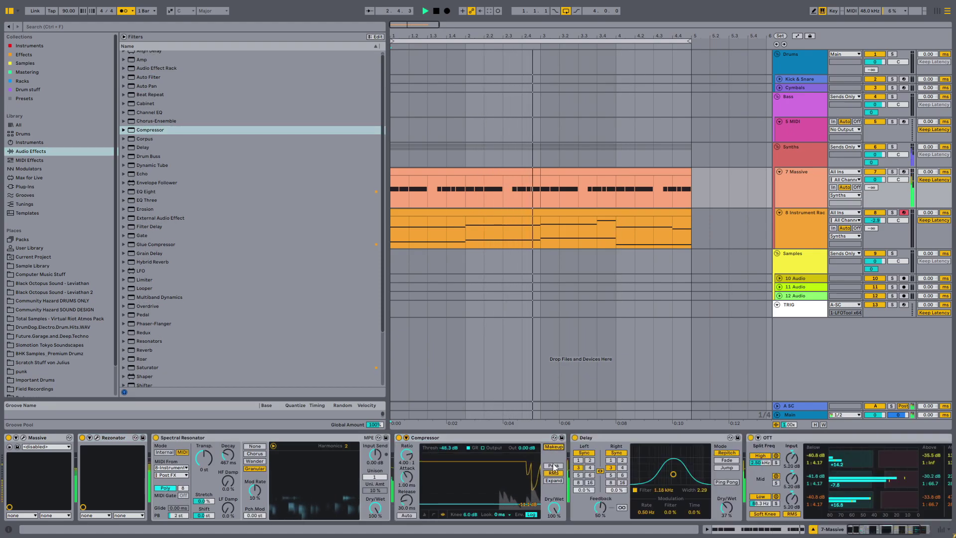
left_click(555, 465)
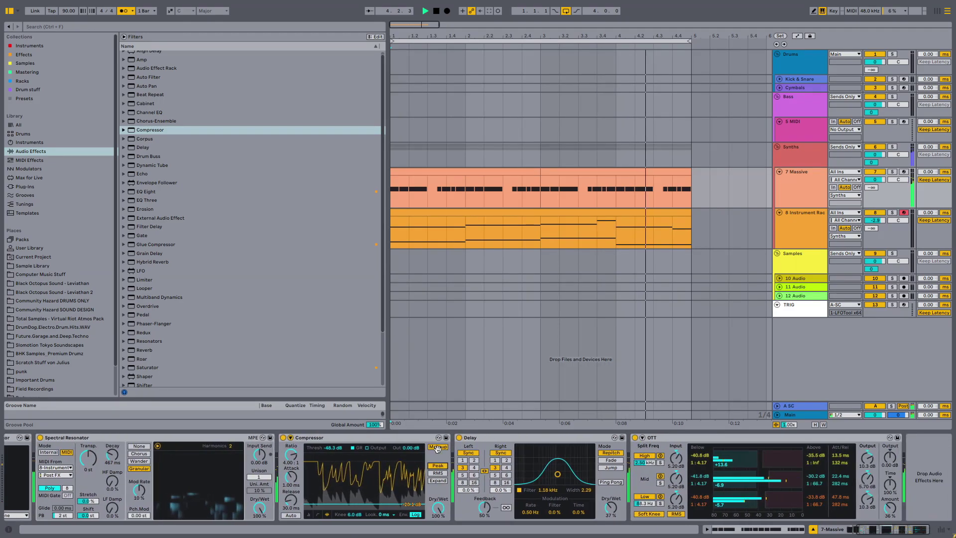
- Add the Pro-L limiter to the Main track and raise its gain
left_click(789, 415)
left_click(55, 73)
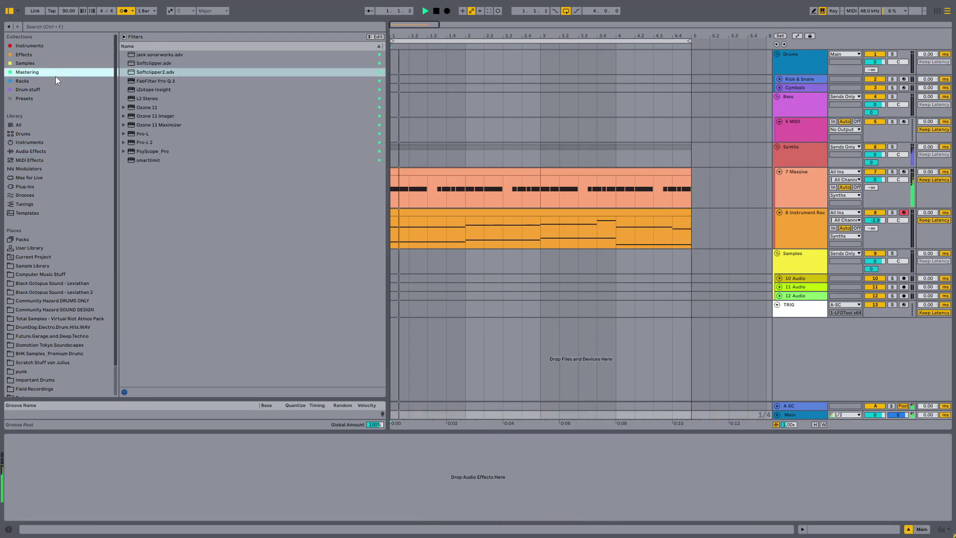
double_click(148, 133)
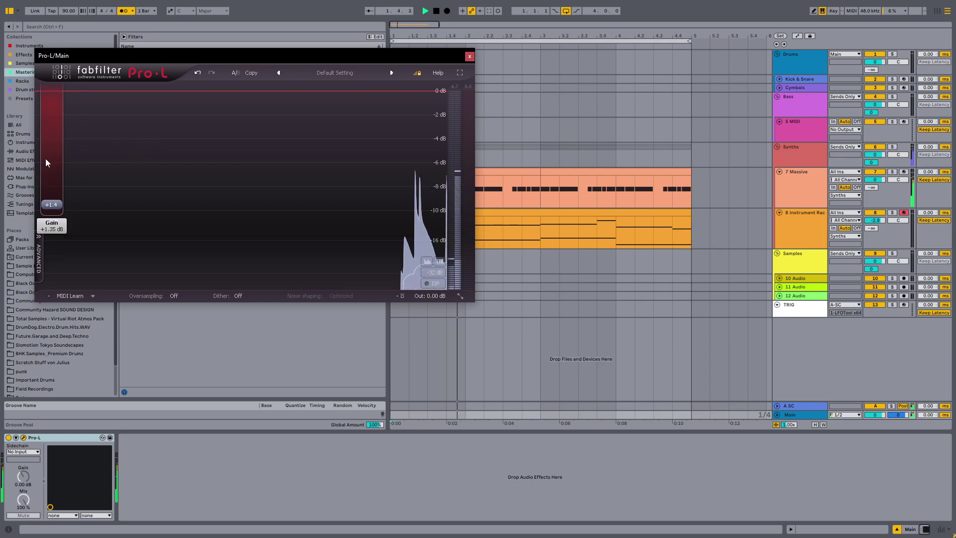
left_click(469, 55)
- Fold the Instrument Rack track and adjust the decay of the Massive track's Spectral Resonator
left_click(393, 201)
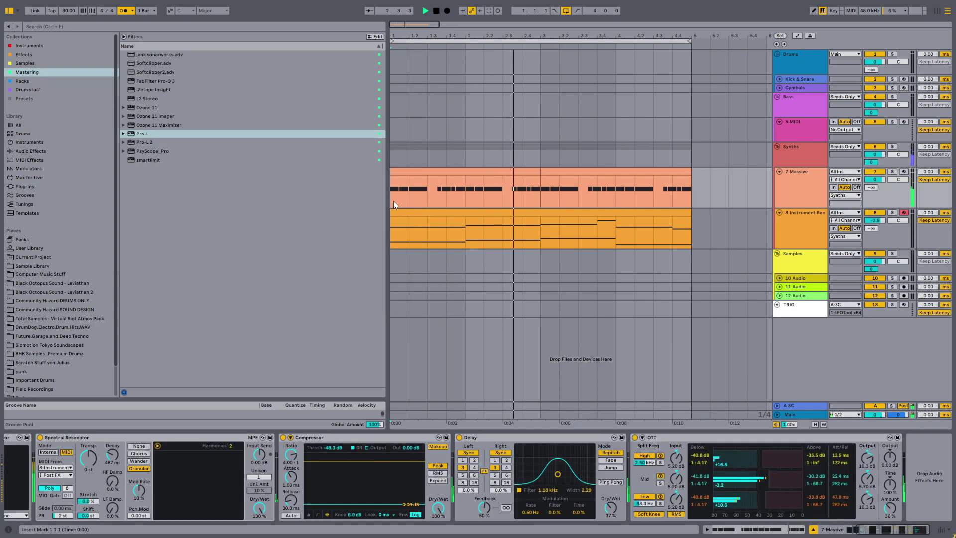
left_click(779, 213)
left_click(793, 192)
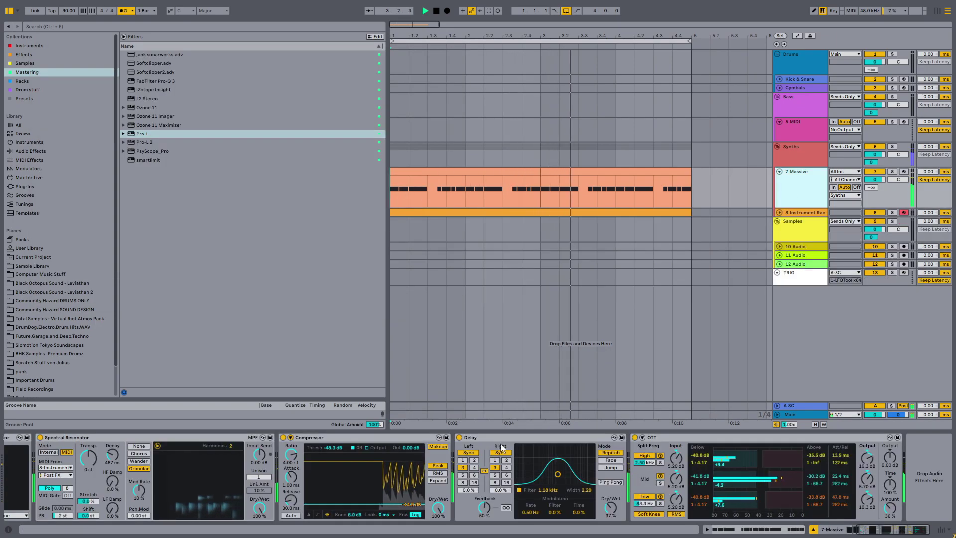
scroll(408, 476, "left", 5)
left_click_drag(228, 455, 228, 448)
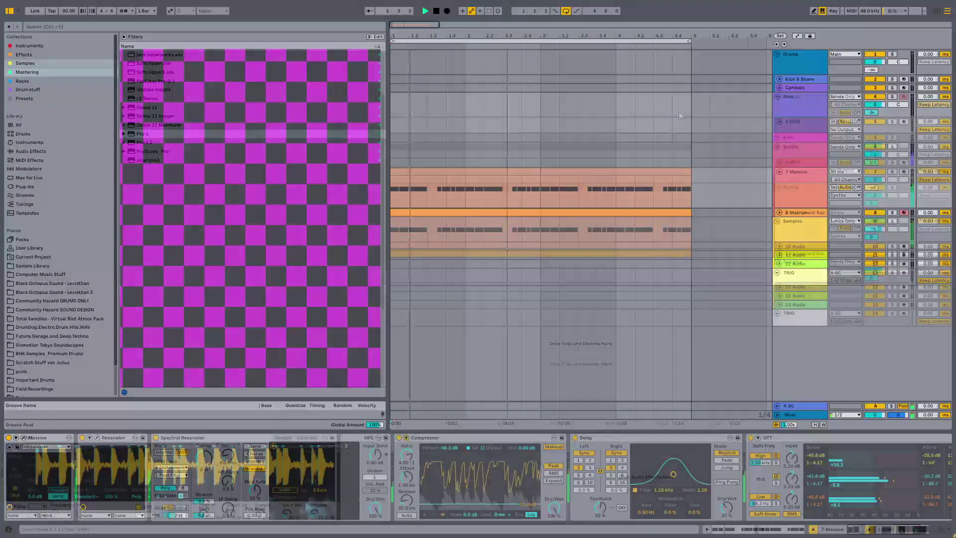
- Insert an empty four-bar MIDI clip on the sliced drum sampler track and audition its slices
left_click_drag(679, 112, 393, 124)
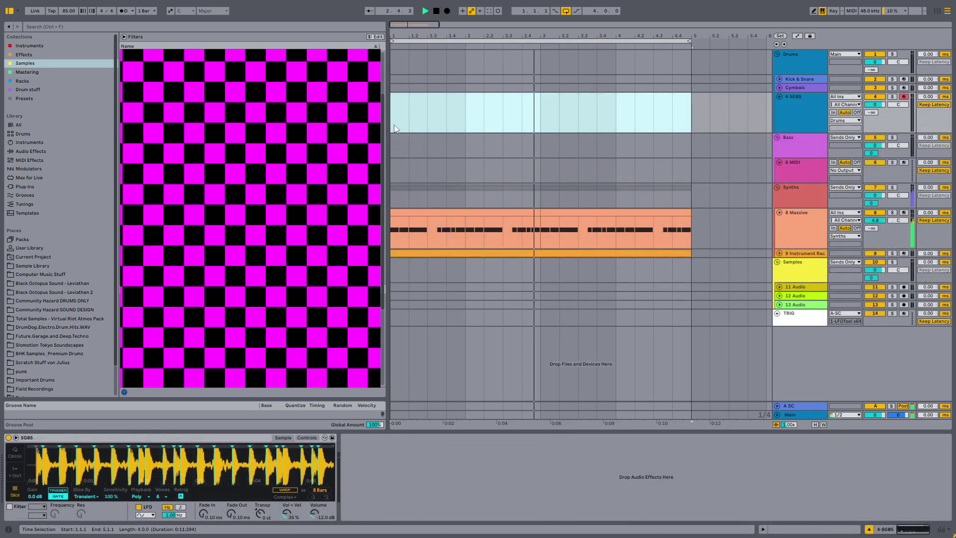
key("ctrl+shift+m")
scroll(180, 434, "down", 5)
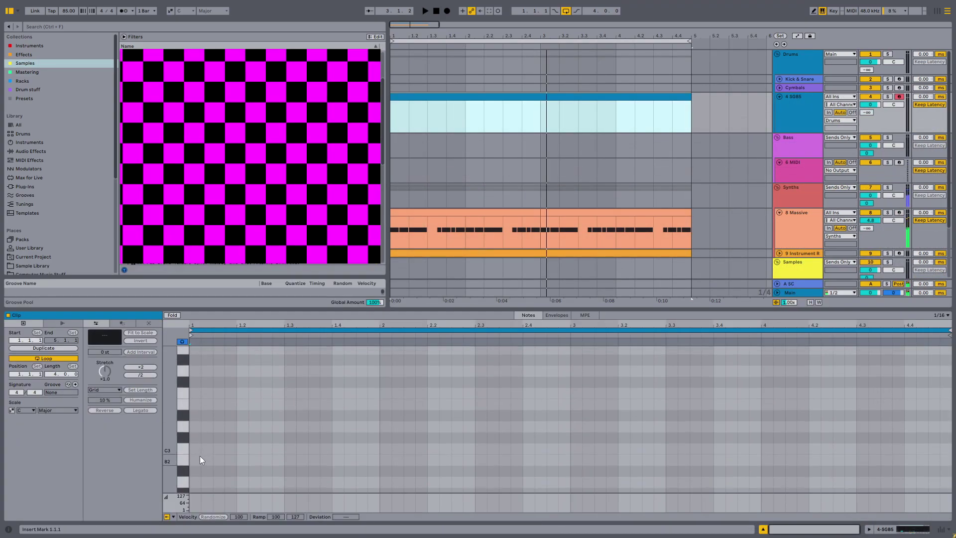
left_click(182, 449)
scroll(182, 450, "down", 1)
left_click_drag(182, 464, 212, 390)
left_click(185, 475)
left_click(183, 401)
- Program a two-bar break from slices between D1 and G#1 and repeat it in bars 3 and 4
double_click(192, 397)
double_click(219, 391)
key("space")
key("space")
key("space")
left_click(206, 382)
scroll(207, 418, "up", 3)
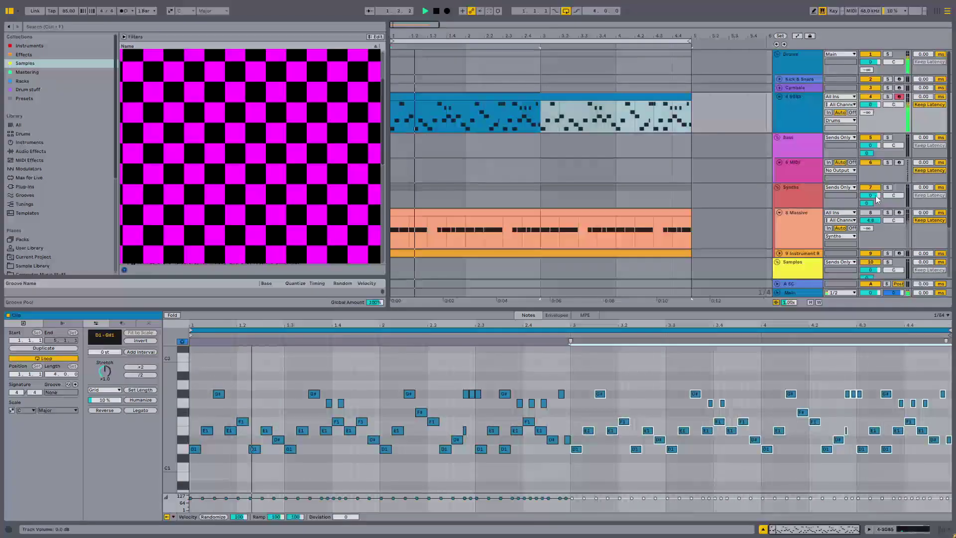
left_click(765, 530)
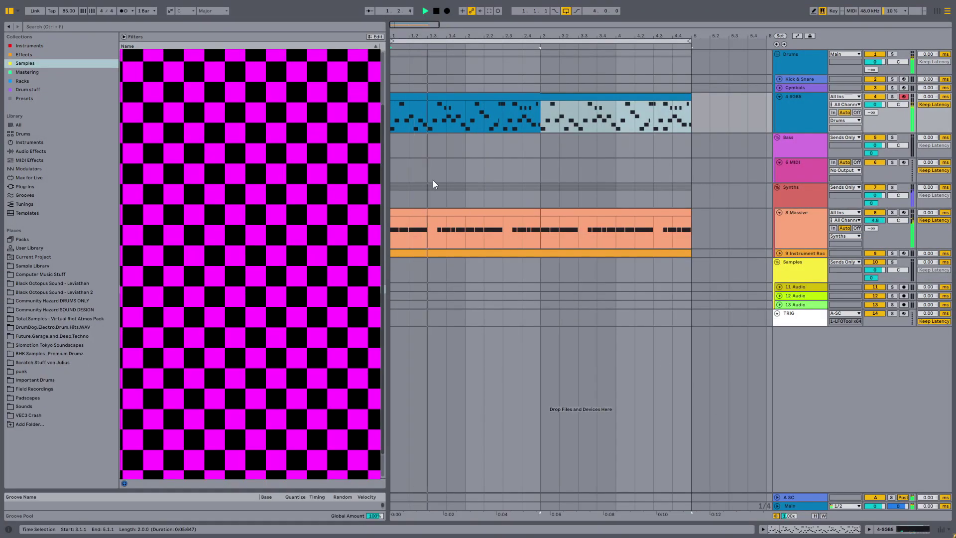
- Try to transpose all notes of the Instrument Rack's chord clip down an octave
left_click(395, 121)
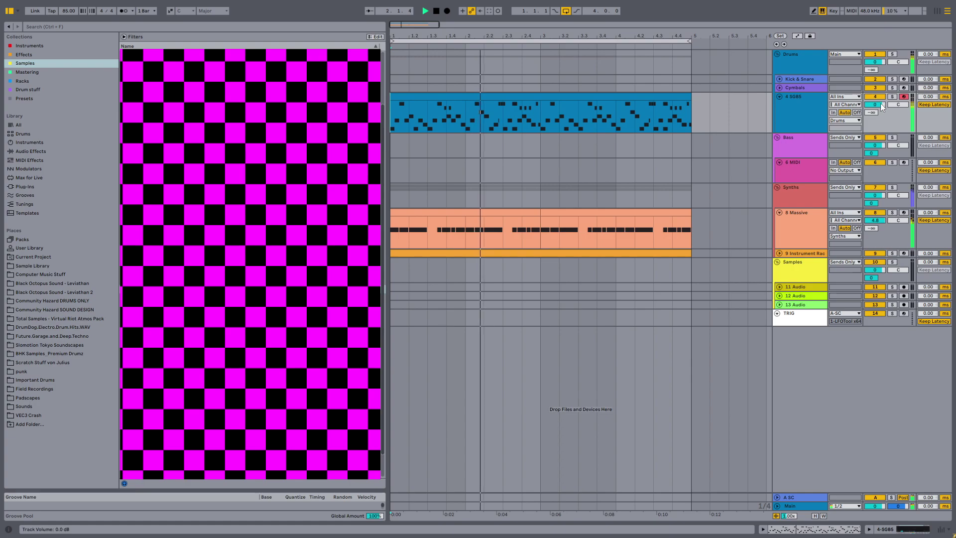
double_click(548, 254)
key("ctrl+a")
key("shift+Down")
left_click(591, 372)
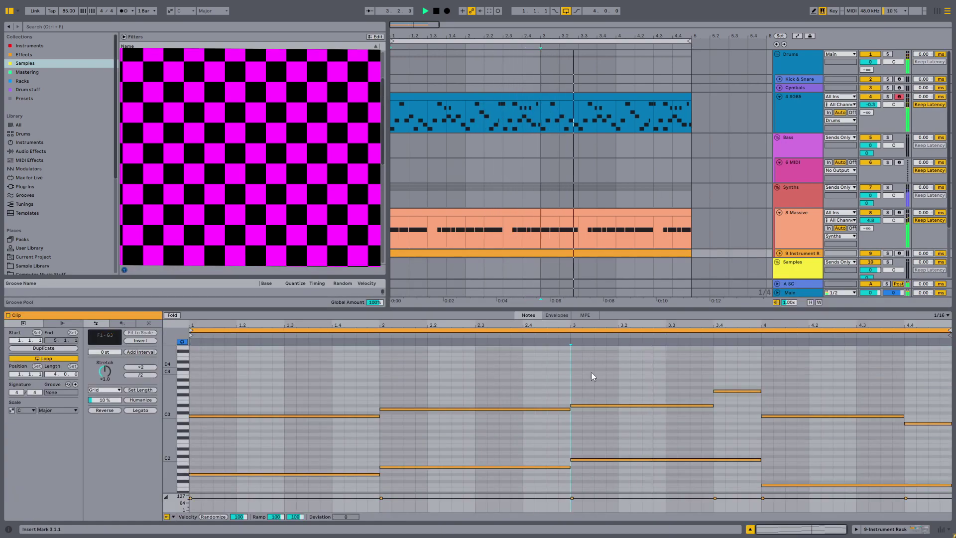
- Set the Massive track's volume to 5.1 dB and move its EQ Eight's lowest band to about 66.7 Hz
left_click(885, 529)
left_click(793, 214)
left_click(873, 220)
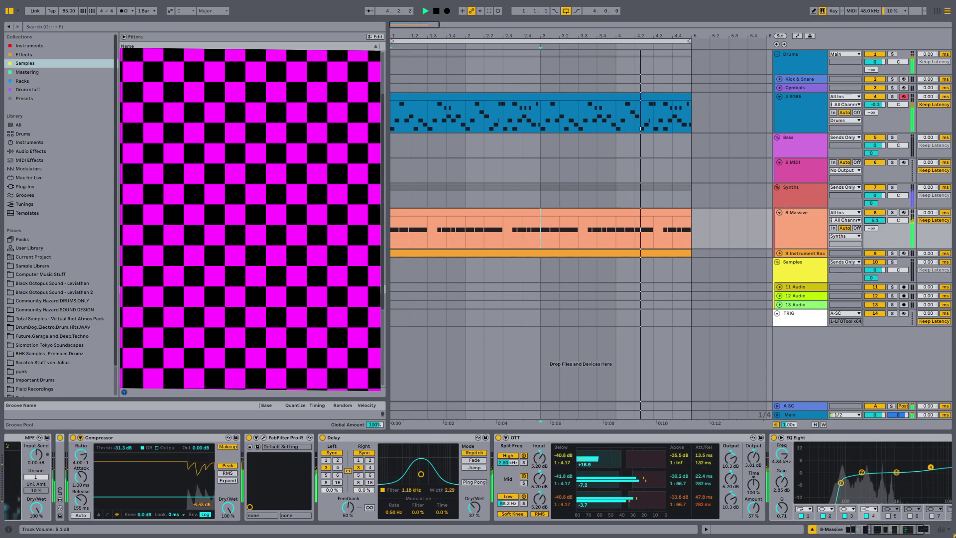
left_click_drag(841, 482, 837, 476)
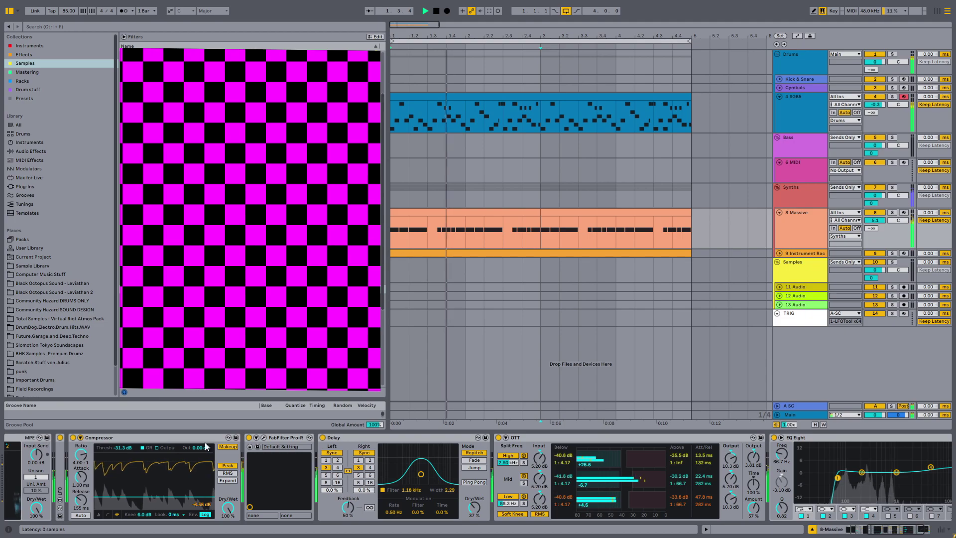
- Reduce the LFO's depth to about 32.3% and raise the Spectral Resonator's decay to 1.11 s
scroll(222, 440, "left", 8)
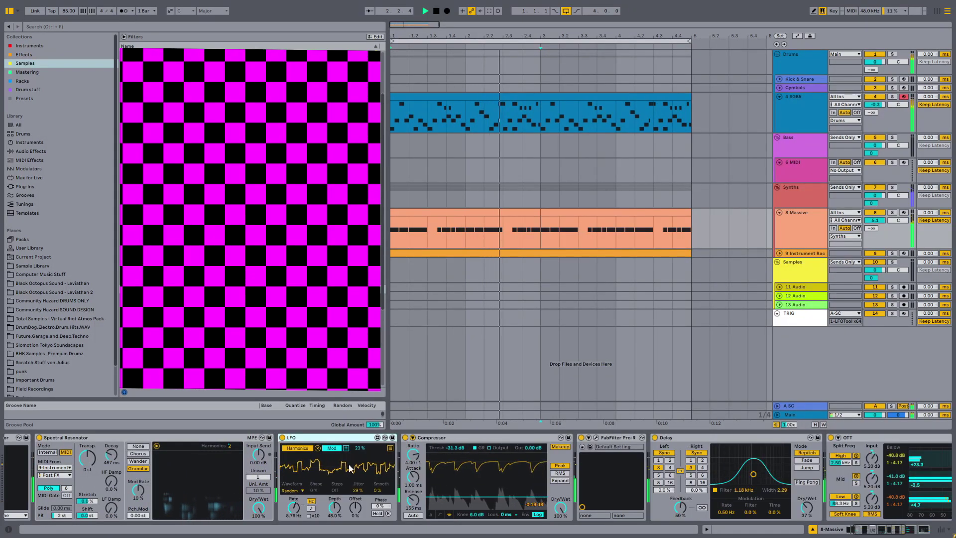
left_click(359, 448)
left_click_drag(335, 506, 335, 513)
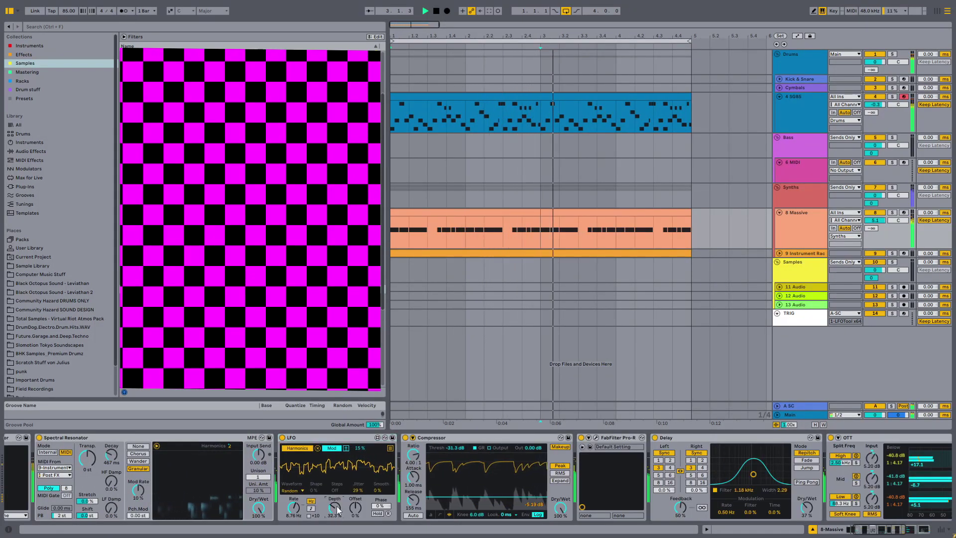
left_click_drag(113, 455, 113, 446)
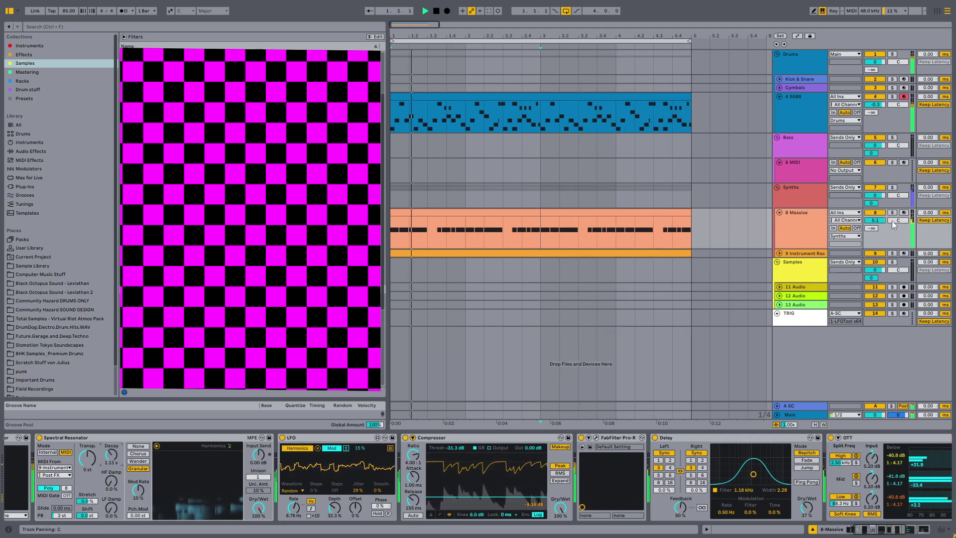
- Set the FabFilter Pro-R reverb's space to 4.11 s and lower its mix
left_click(596, 437)
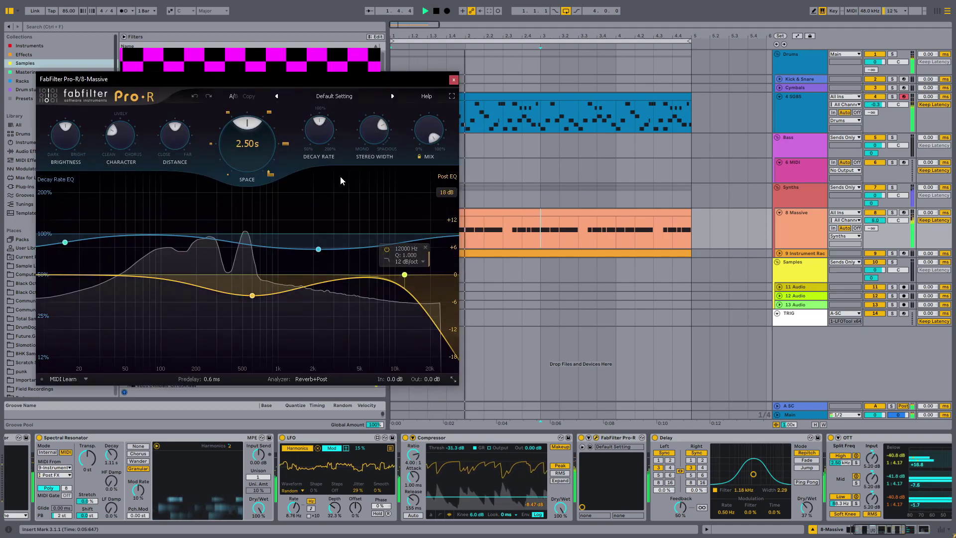
left_click_drag(247, 144, 261, 100)
left_click_drag(428, 131, 420, 220)
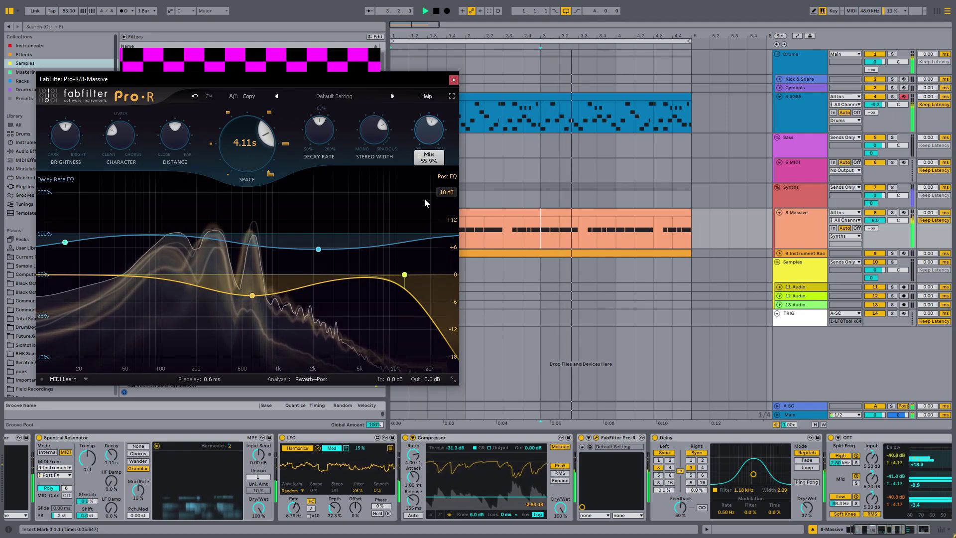
left_click(454, 80)
- Cut the Massive track's EQ Eight to -1.13 dB at about 145 Hz and select the sliced drum track
left_click_drag(879, 529, 900, 529)
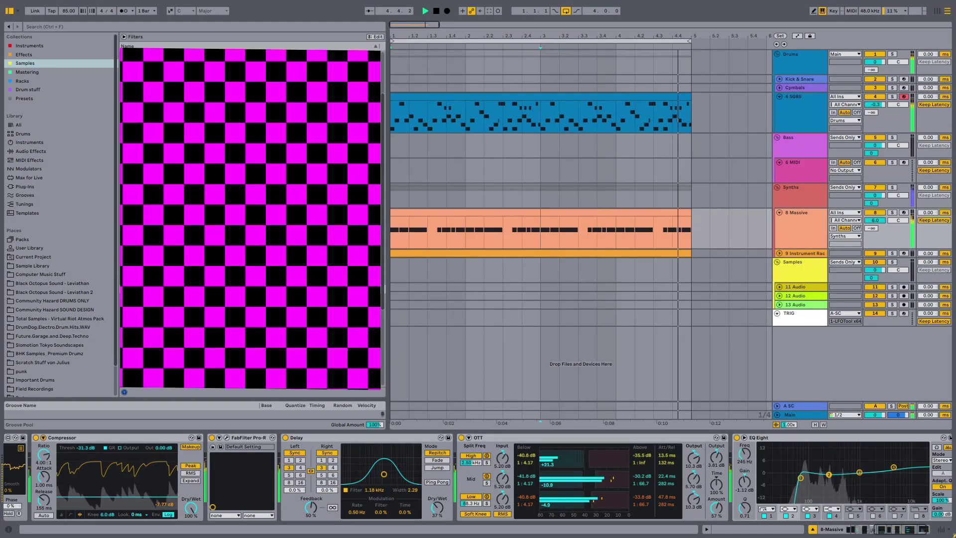
left_click(396, 127)
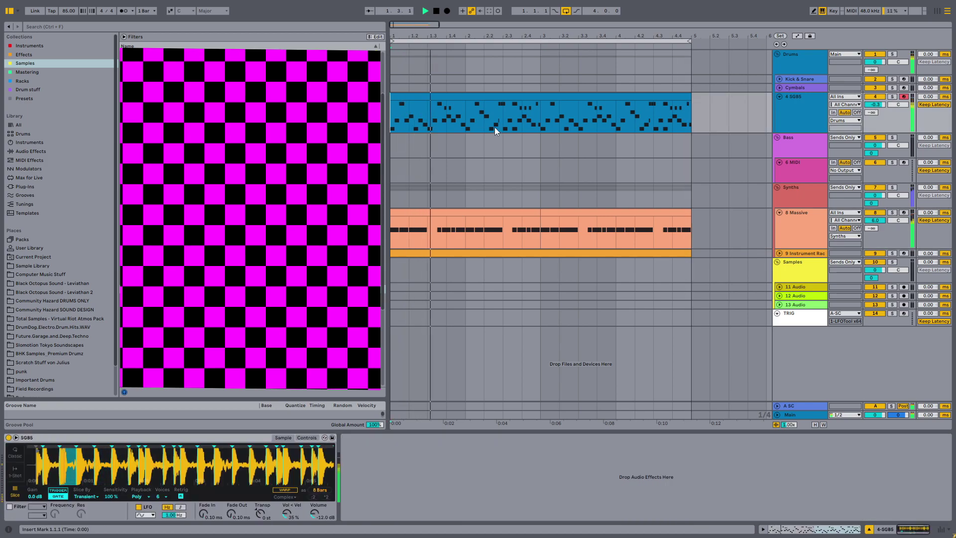
- Examine the sliced drum break clip's MIDI notes around bars 2 and 3 while the loop plays
double_click(500, 95)
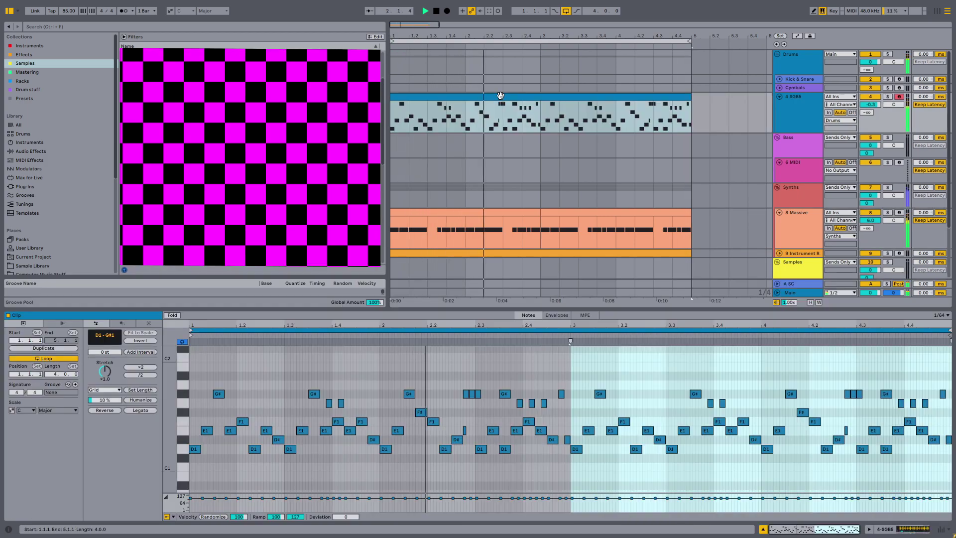
left_click(480, 382)
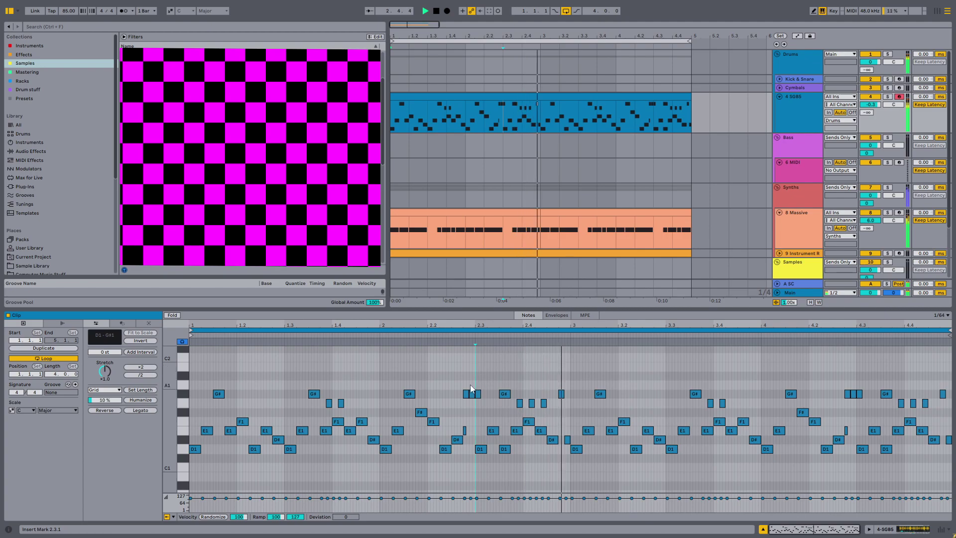
scroll(463, 377, "up", 5)
left_click(482, 393)
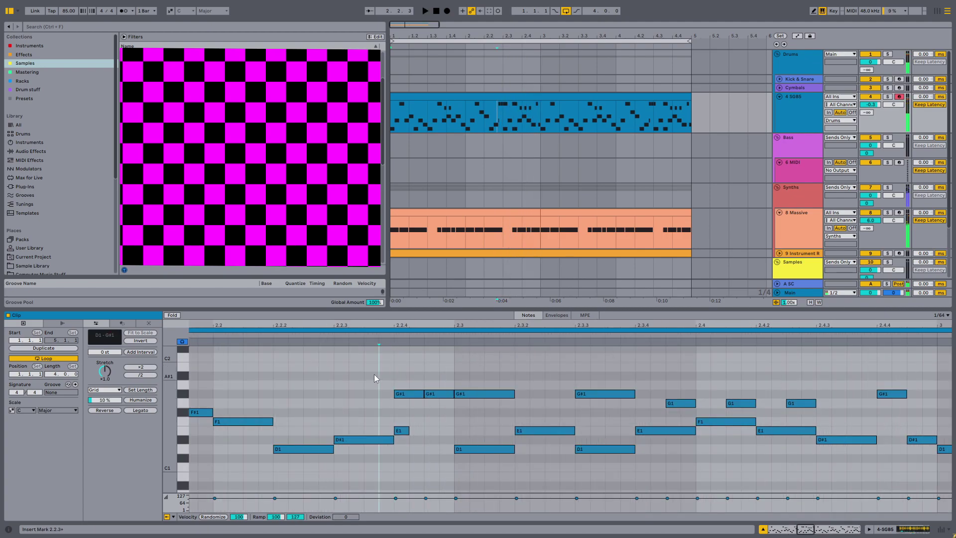
scroll(572, 414, "down", 3)
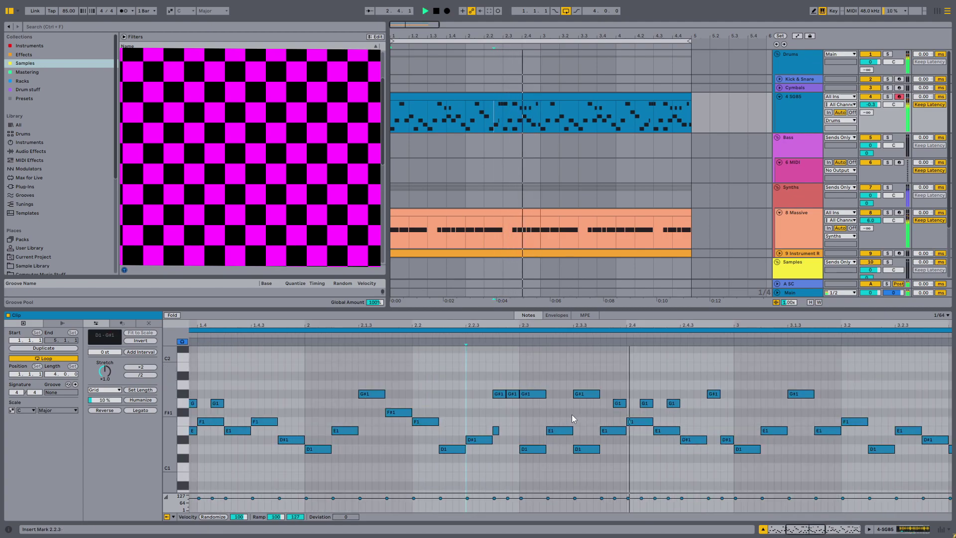
left_click(613, 413)
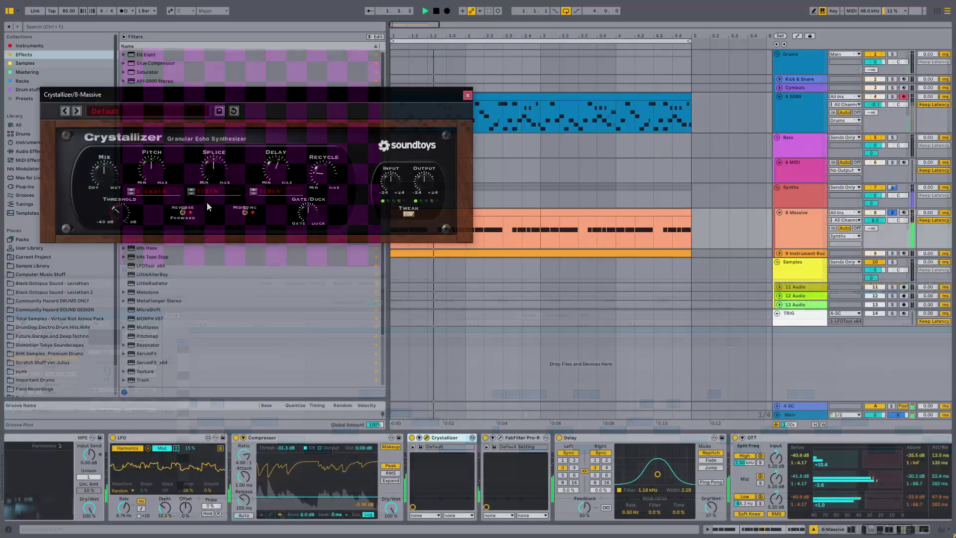
- Set the Crystallizer's pitch to 1200 cents and lower its mix, and unsolo the Massive track
left_click_drag(148, 168, 163, 136)
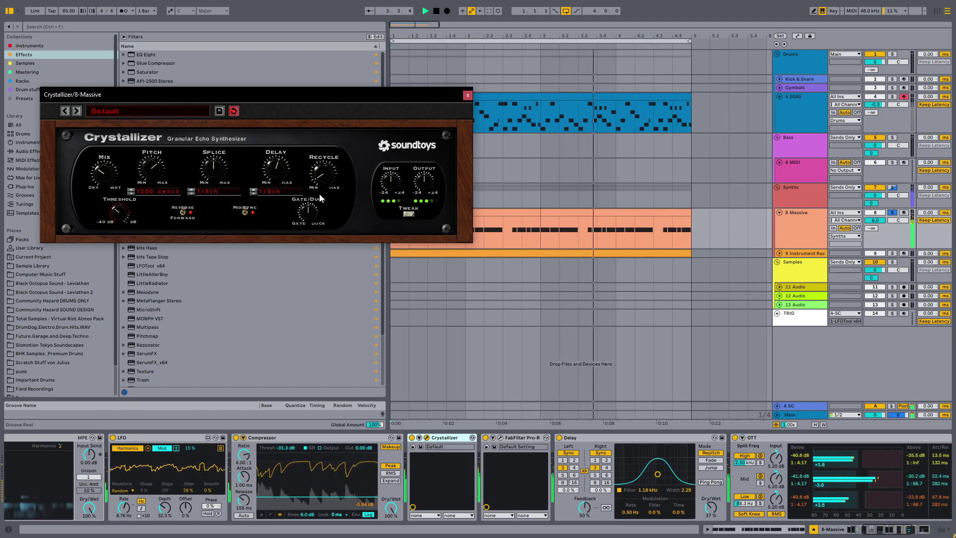
left_click_drag(108, 174, 107, 188)
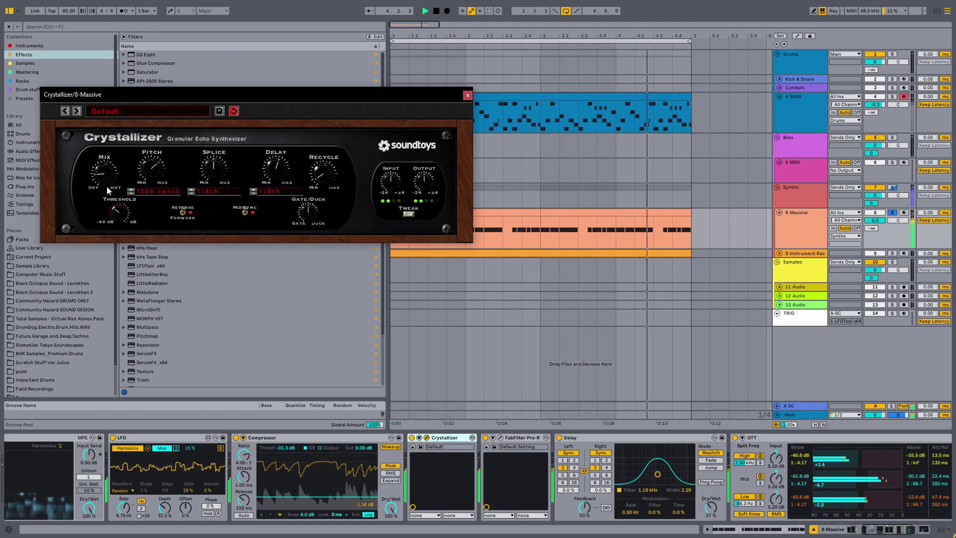
left_click(889, 212)
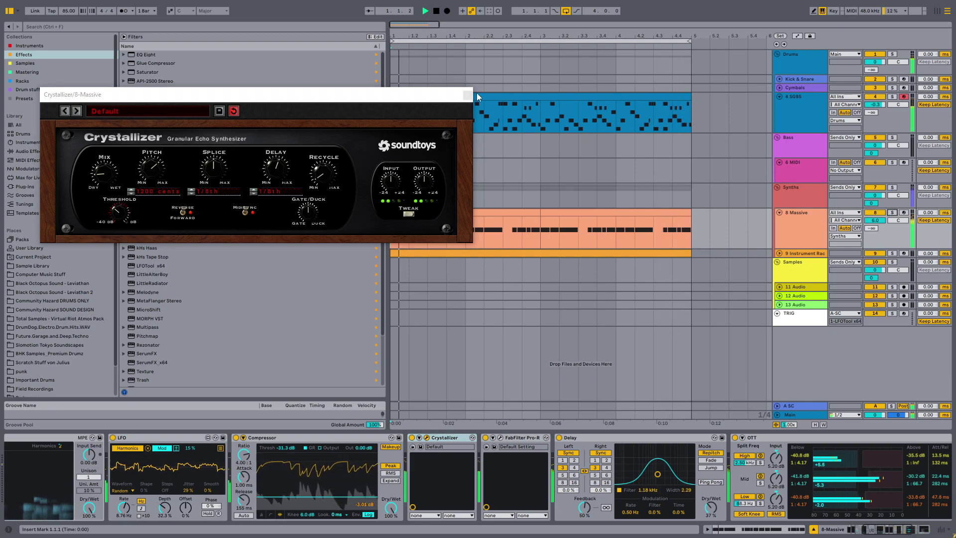
left_click(467, 95)
- Raise the lowest EQ Eight band on the Massive track and move the second band to about 297 Hz at 0.12 dB
scroll(758, 480, "right", 5)
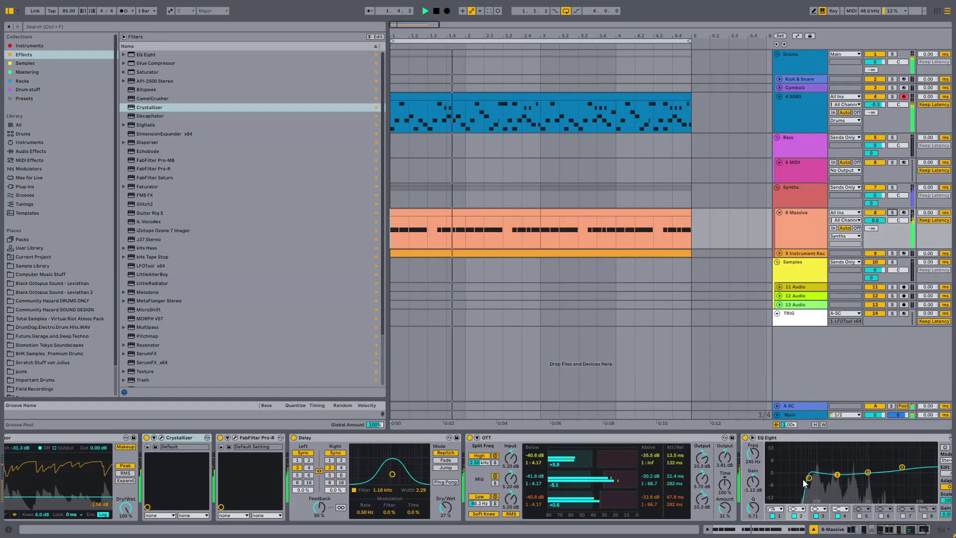
left_click_drag(812, 481, 822, 481)
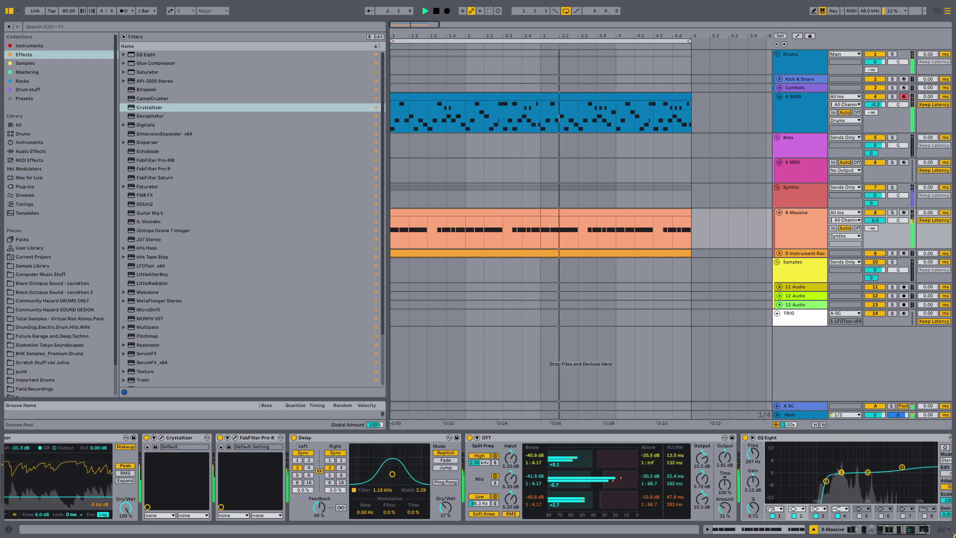
- Collapse the Spectral Resonator, LFO and Compressor in the Massive track's device chain
scroll(772, 471, "up", 8)
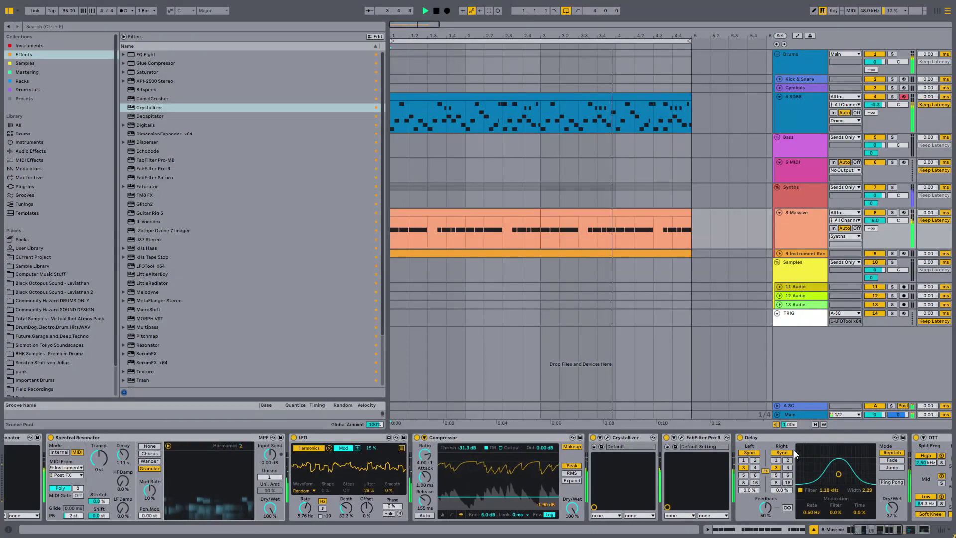
double_click(121, 437)
double_click(121, 437)
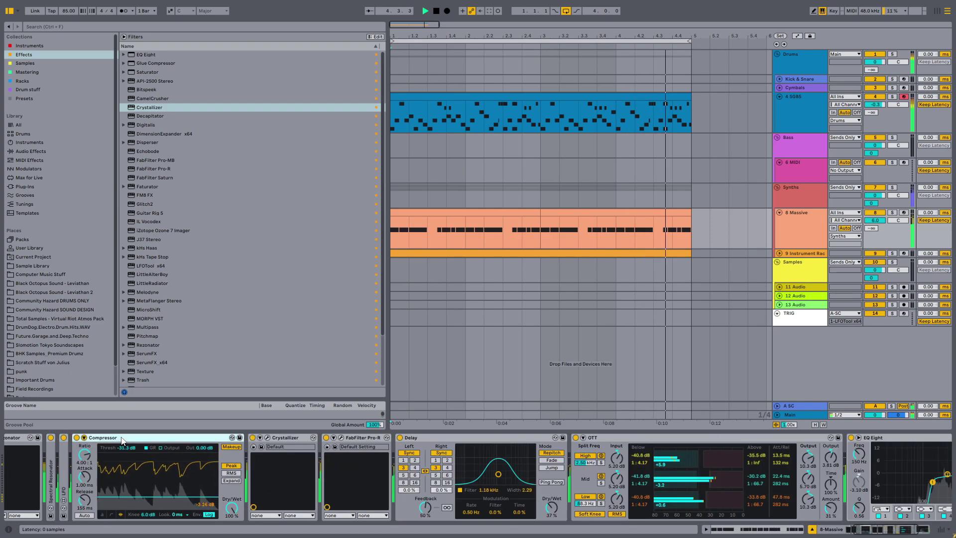
double_click(121, 437)
double_click(121, 437)
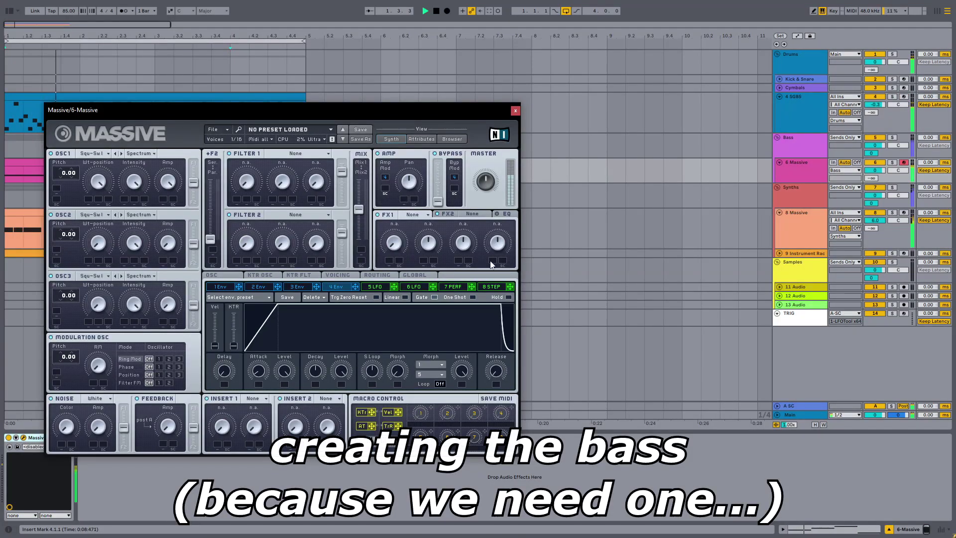
- In the bass Massive, raise oscillator 2's wavetable position and amp, set its pitch to 0.27, and open the voicing settings
left_click_drag(91, 241, 95, 164)
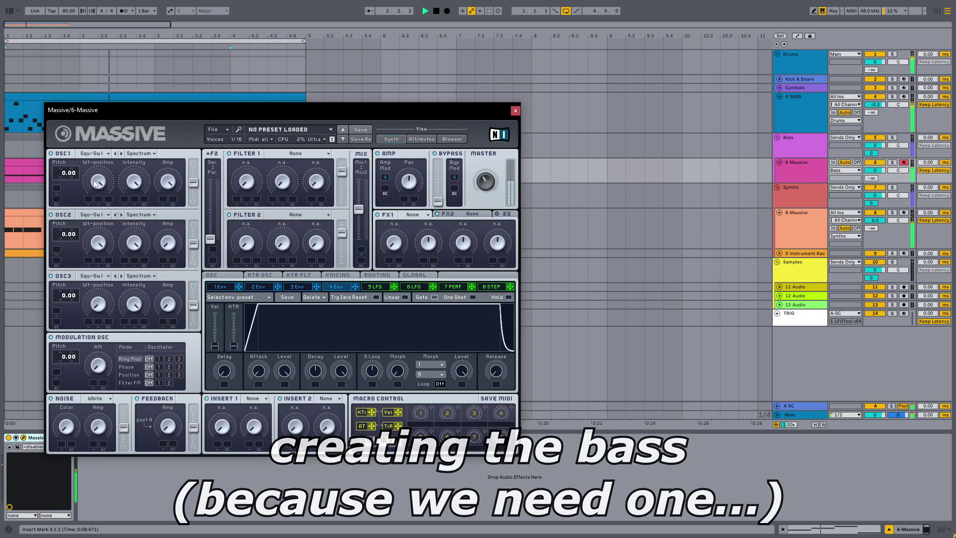
left_click_drag(73, 234, 73, 221)
left_click_drag(170, 242, 175, 154)
left_click_drag(72, 234, 80, 227)
left_click(332, 275)
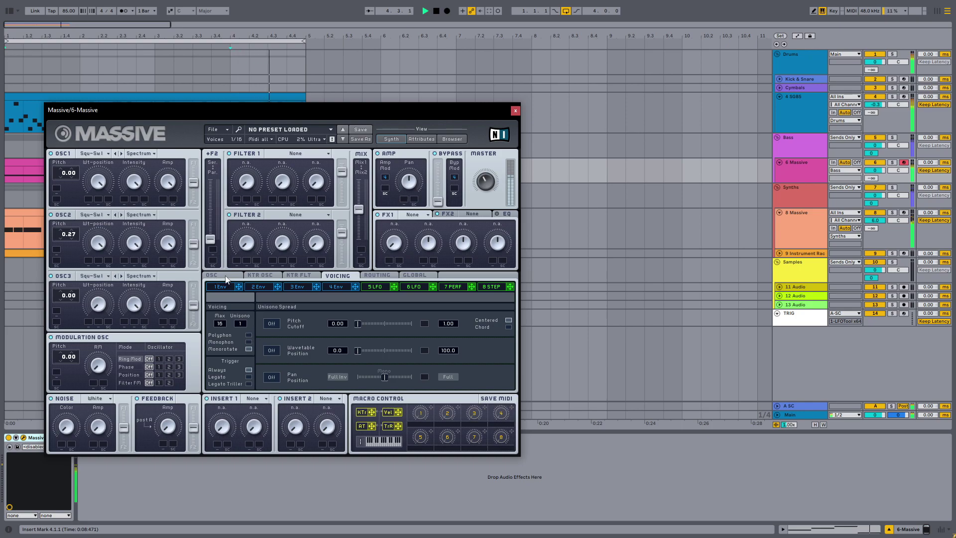
left_click(243, 279)
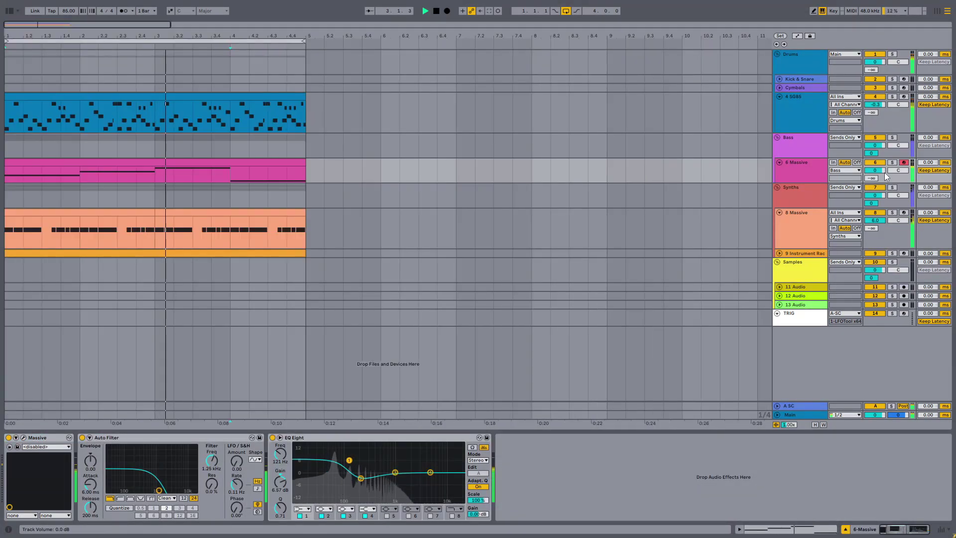
- Collapse the resonated Massive track and insert a new MIDI track below the Instrument Rack track
left_click_drag(48, 25, 82, 197)
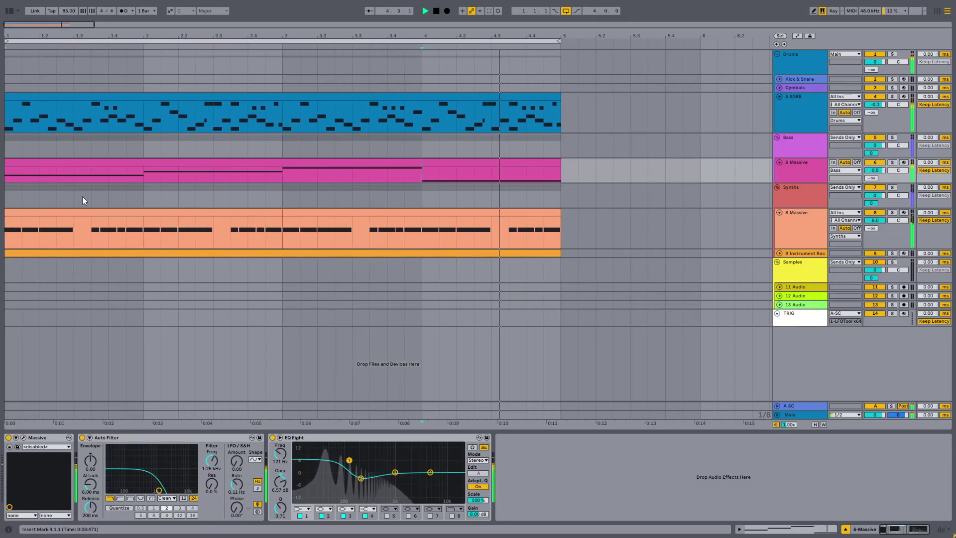
left_click(779, 212)
left_click(792, 221)
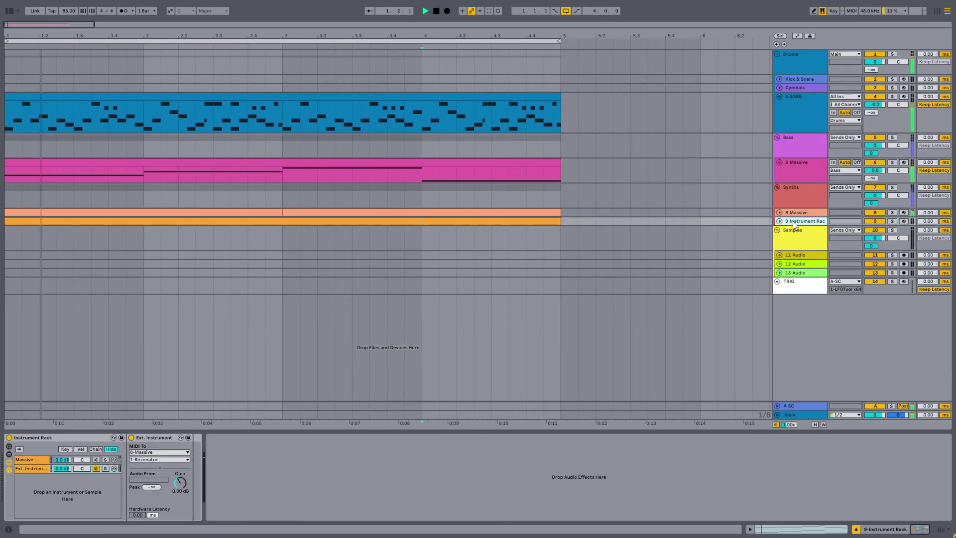
key("ctrl+shift+t")
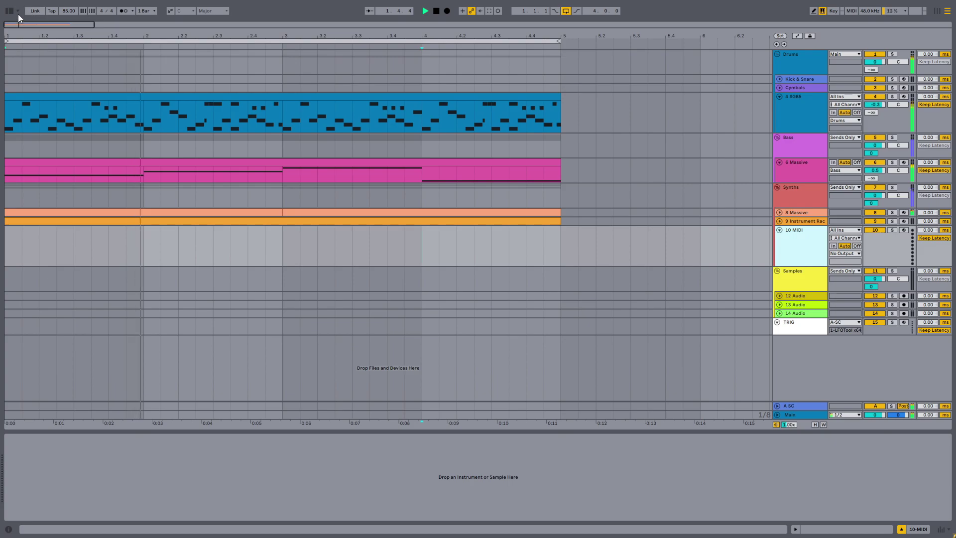
- Load Massive from the Instruments collection onto the new MIDI track and hide the browser
left_click(9, 11)
left_click_drag(400, 31, 405, 27)
left_click(48, 47)
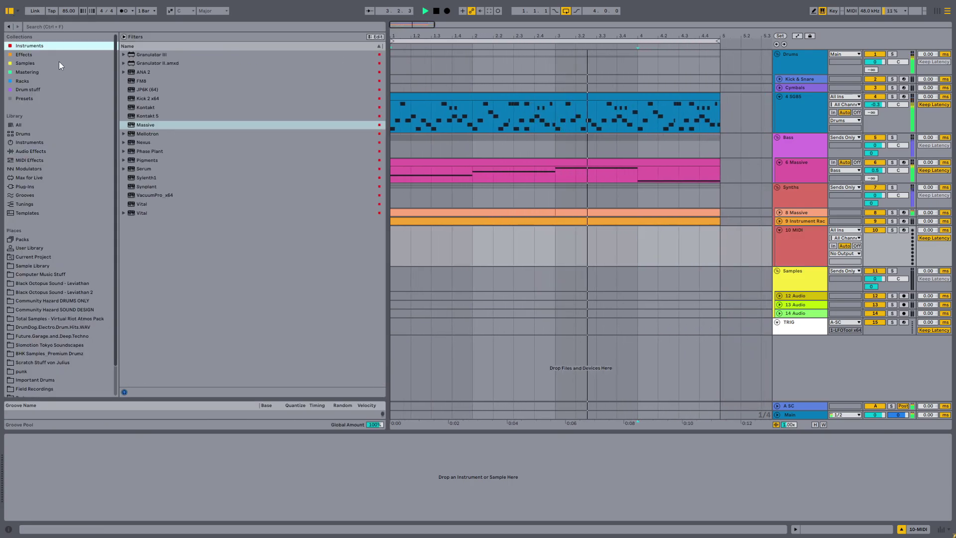
left_click_drag(130, 127, 417, 239)
key("ctrl+alt+b")
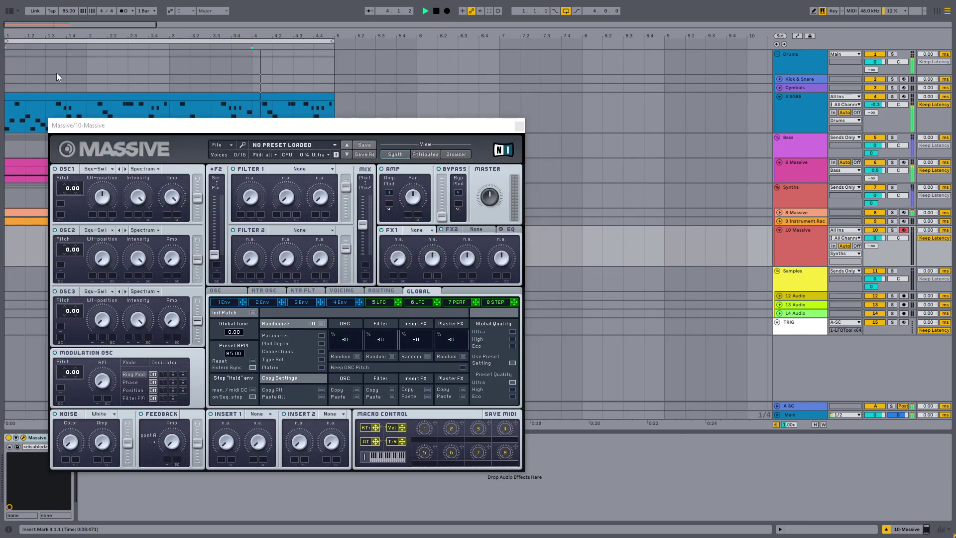
left_click_drag(111, 127, 191, 107)
left_click(179, 149)
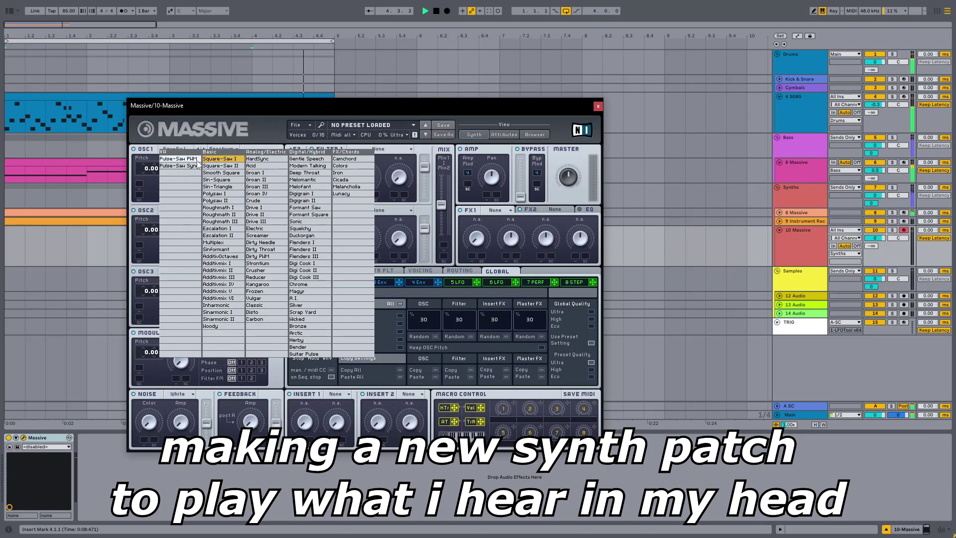
left_click(215, 185)
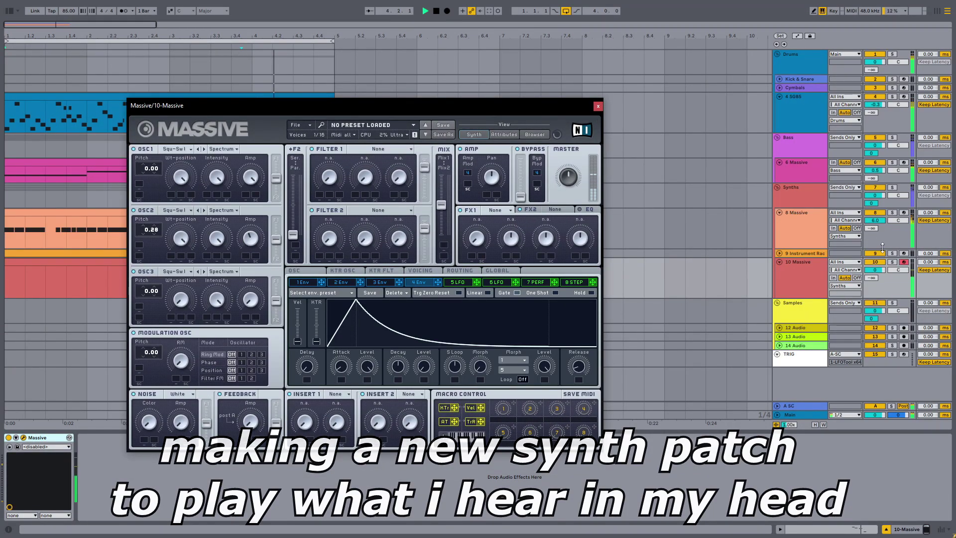
- Place the insert marker at 3.4.1 and raise oscillator 2's amp in the new Massive
left_click_drag(414, 107, 565, 95)
left_click(246, 280)
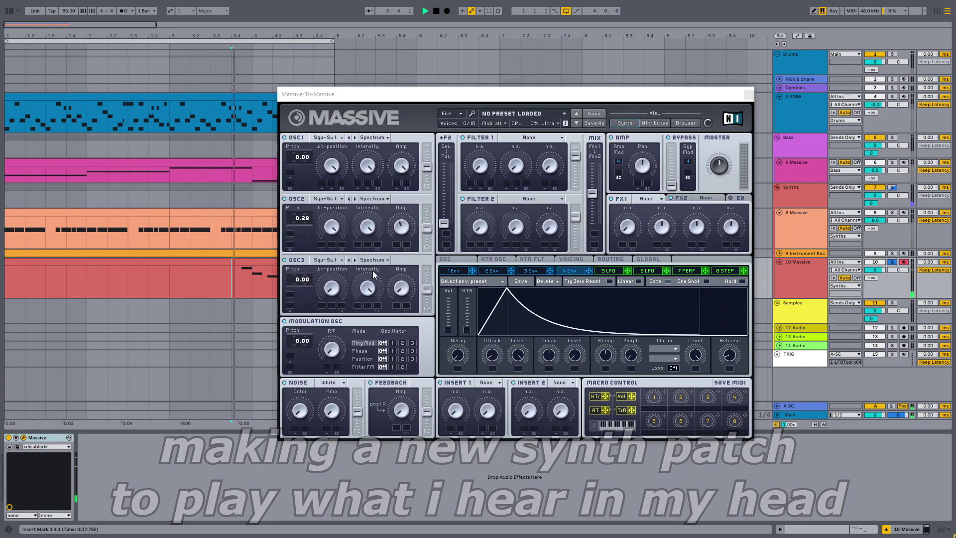
left_click_drag(405, 227, 405, 182)
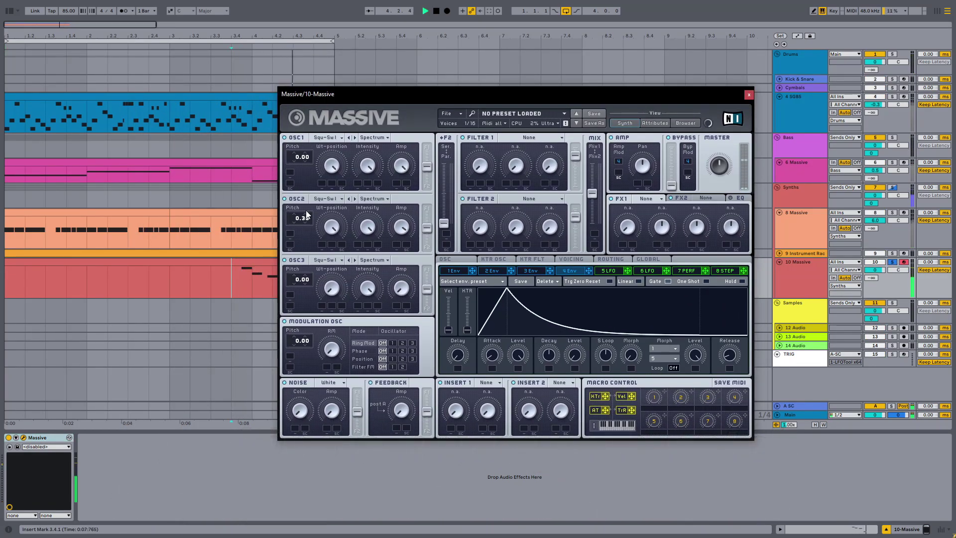
- Add eighth notes A#2 at 1.1.1 and C3 at 1.1.4 to the new Massive's melody clip
left_click(196, 451)
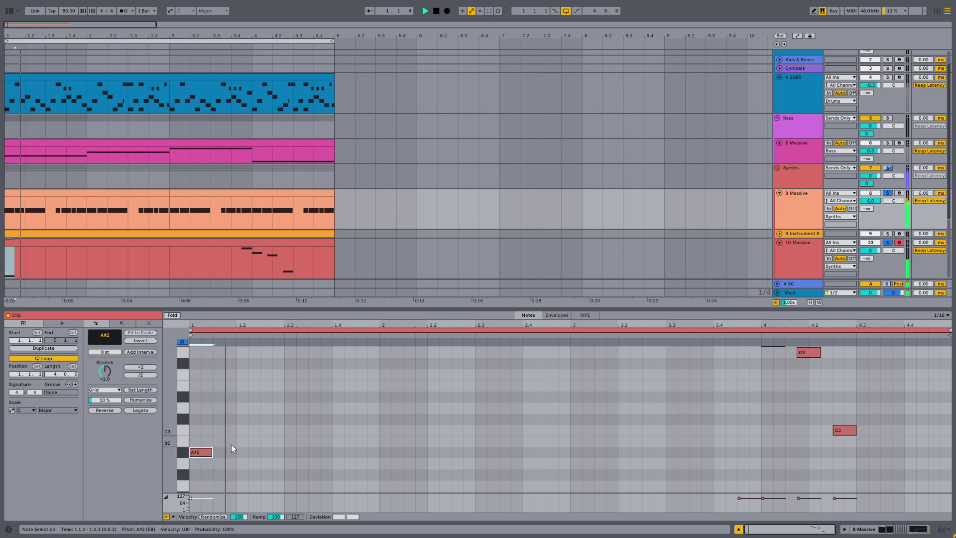
left_click(231, 423)
left_click(232, 430)
left_click_drag(236, 430, 249, 430)
key("space")
scroll(268, 434, "up", 2)
key("space")
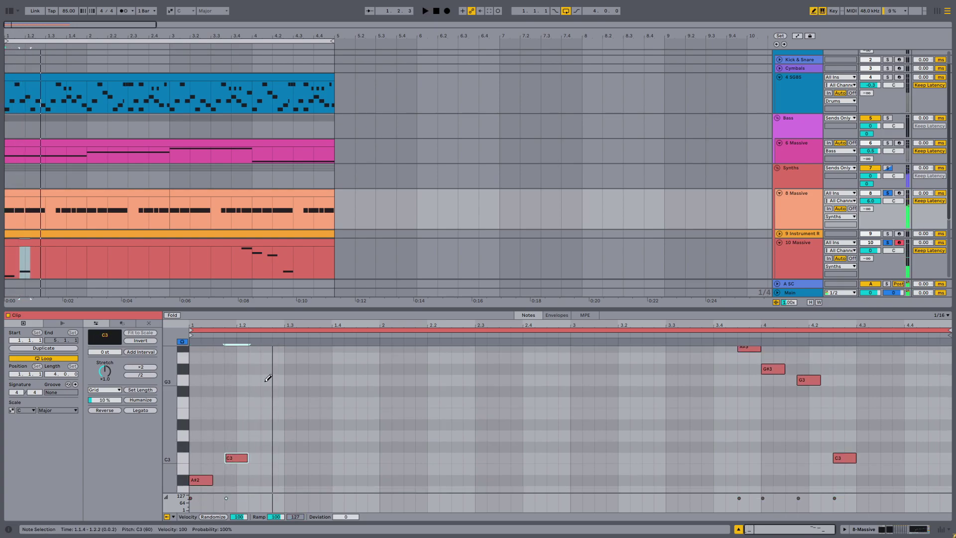
- Add an eighth-note G3 at 1.2.3 in the melody clip and play the phrase back
left_click(266, 369)
key("b")
key("space")
left_click_drag(271, 380, 284, 380)
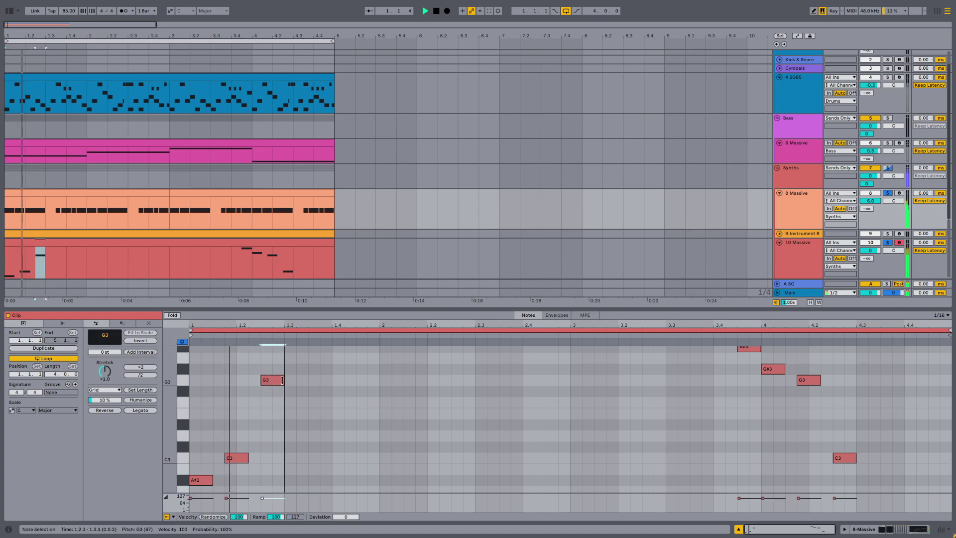
left_click(283, 400)
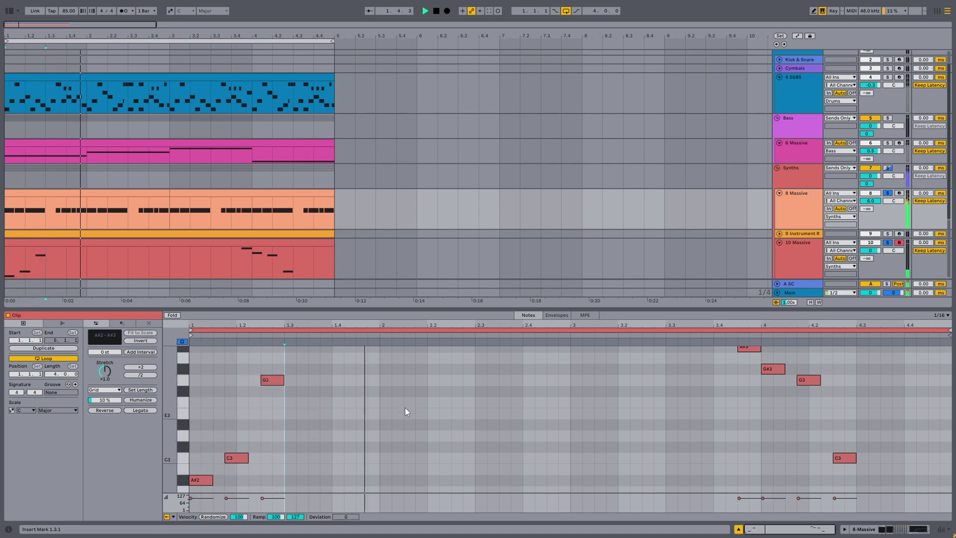
key("b")
key("space")
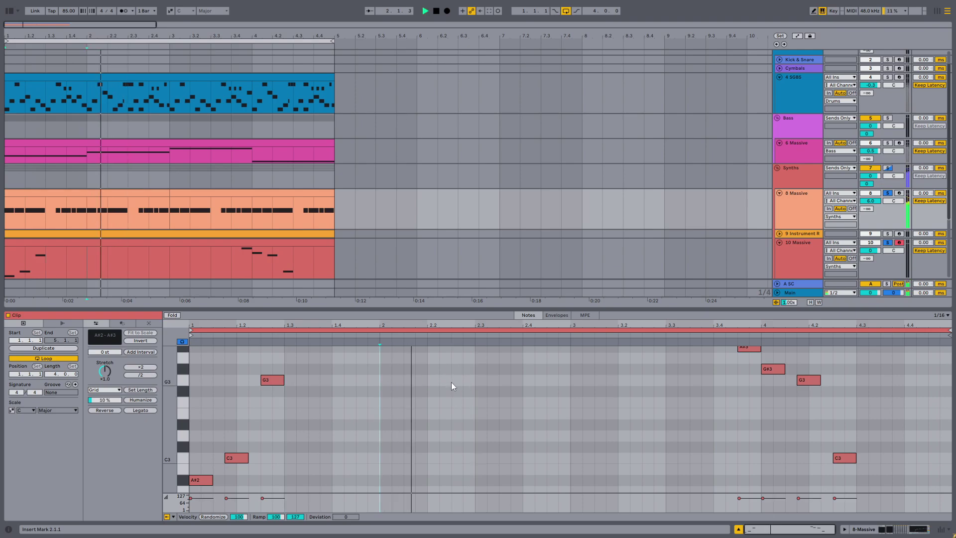
- Add eighth notes G3 at 2.2.3 and F3 at 2.3.1 to the melody clip
left_click(456, 379)
left_click(495, 413)
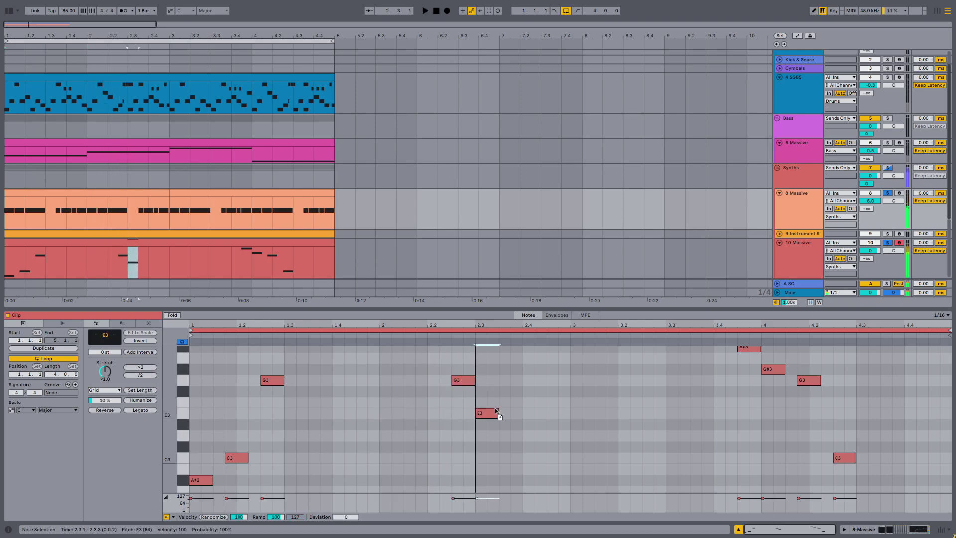
scroll(513, 419, "up", 3)
- Add a descending run of eighth notes: A#3 at 2.4.1, G#3 at 2.4.3 and G3 at 3.1.1
key("b")
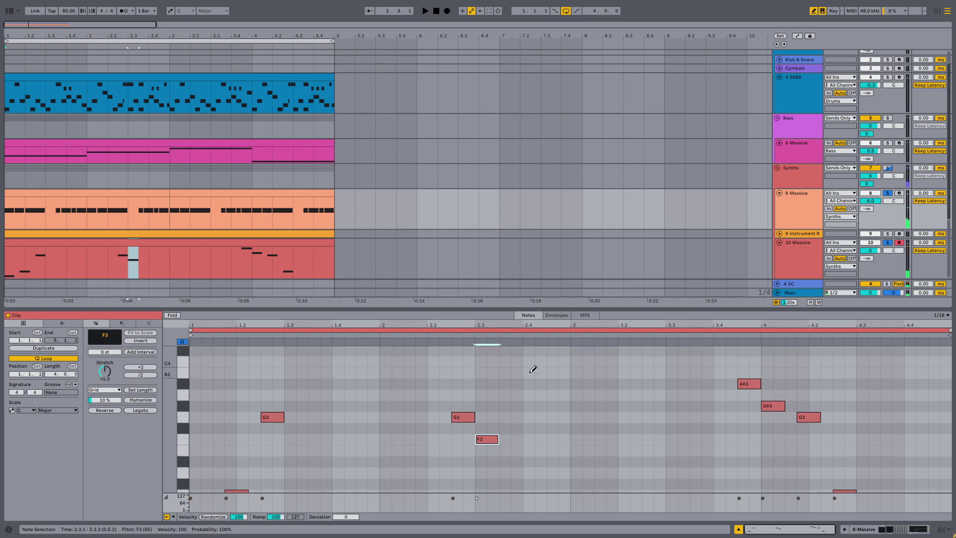
left_click(528, 382)
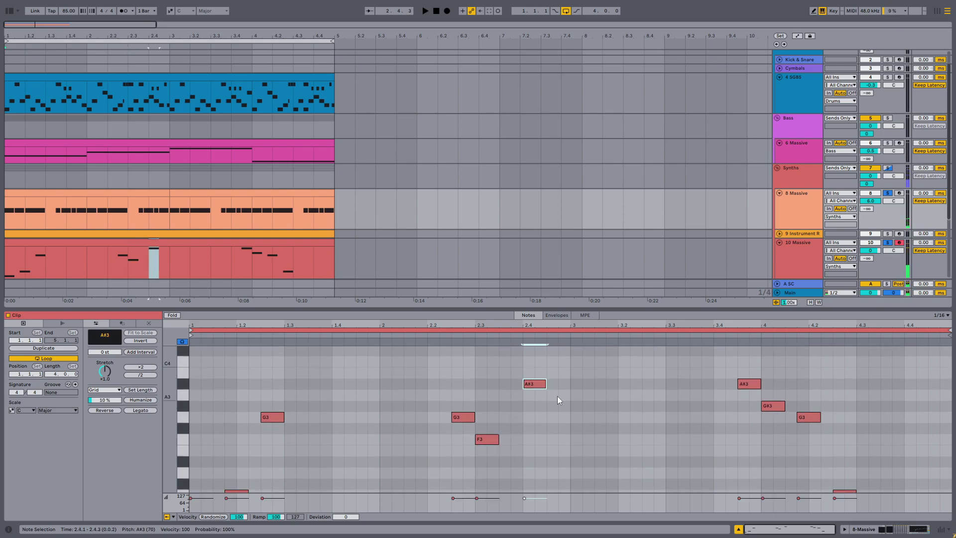
left_click(552, 406)
left_click_drag(567, 411, 584, 418)
- Play the melody back from 2.2.1 to check the new notes
left_click(431, 396)
key("space")
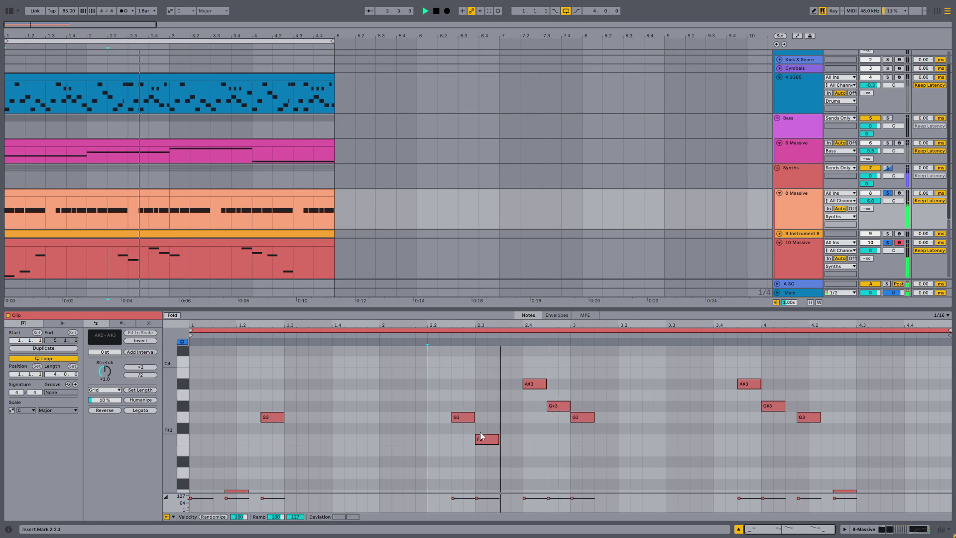
scroll(581, 432, "down", 3)
scroll(610, 428, "up", 1)
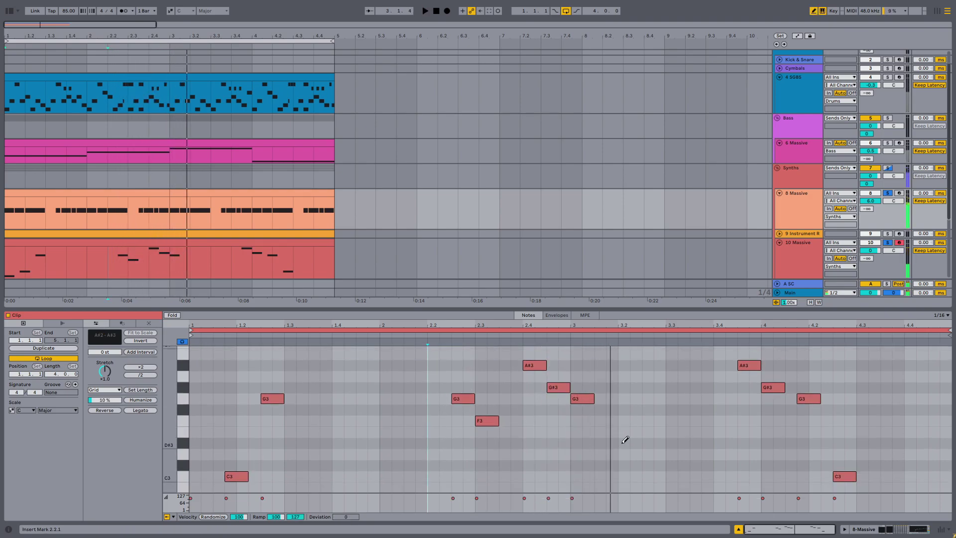
- Add eighth notes D#3 at 3.1.4, F3 at 3.2.3 and F#3 at 3.4.1 to the melody clip and play it back
left_click(614, 443)
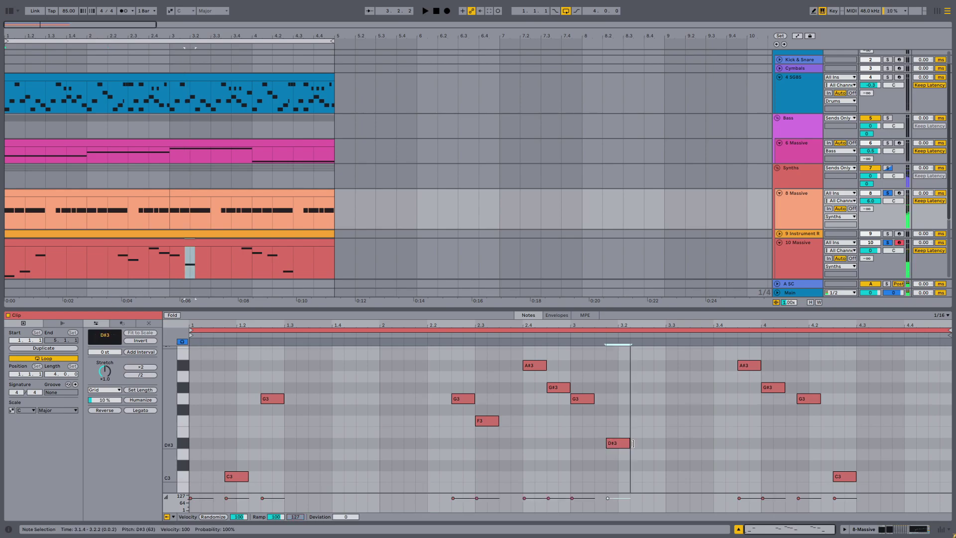
left_click(652, 421)
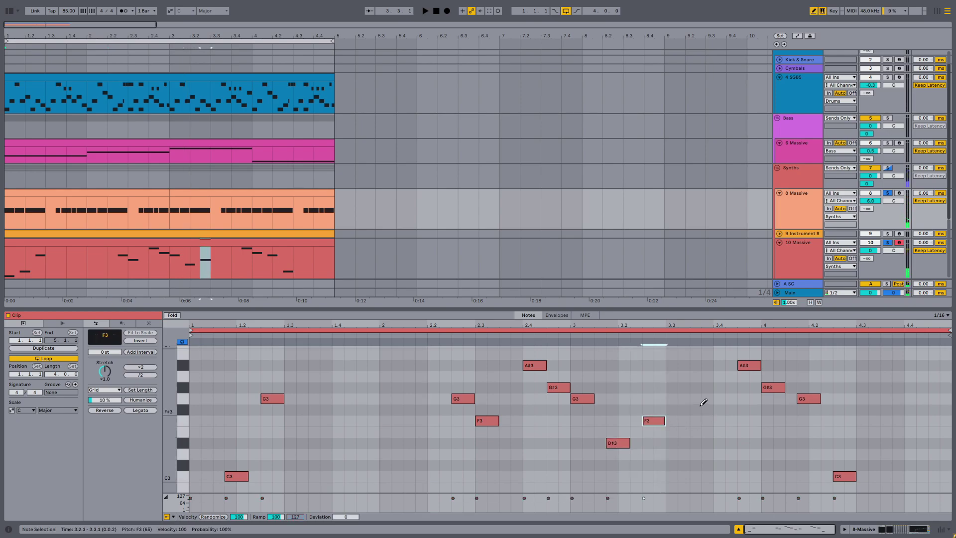
left_click(696, 409)
left_click_drag(699, 410, 727, 409)
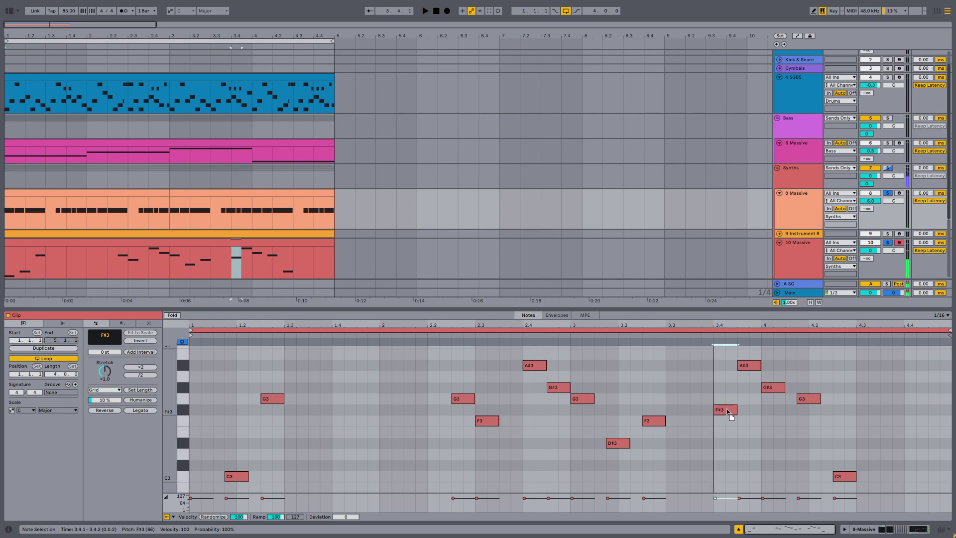
left_click(569, 411)
key("space")
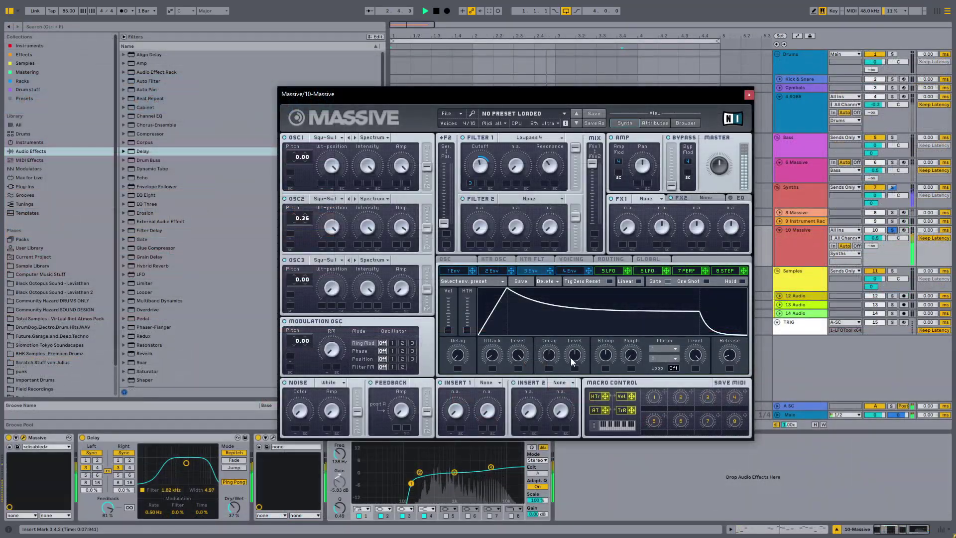
- Lower the decay level of Massive's envelope 3 to zero and shorten its attack
left_click_drag(571, 357, 570, 379)
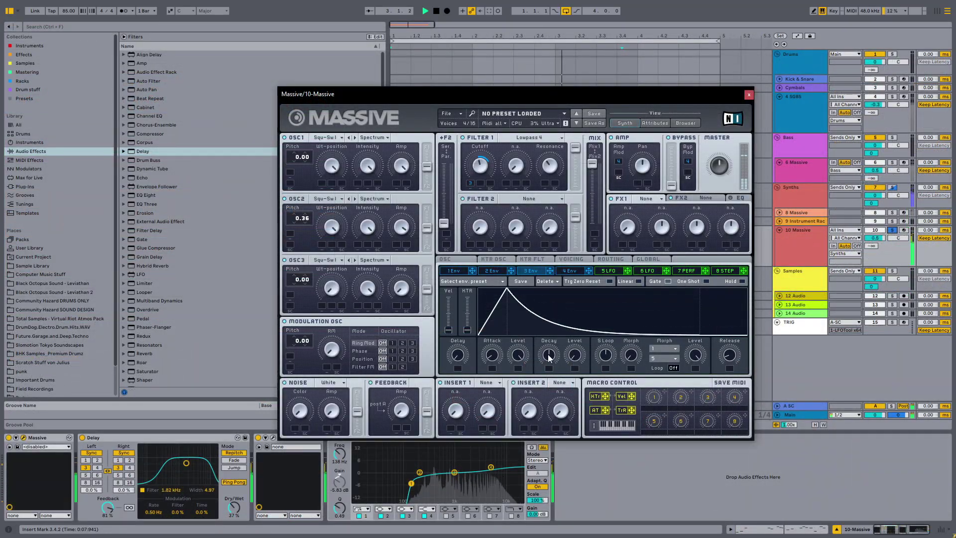
left_click_drag(496, 371, 496, 386)
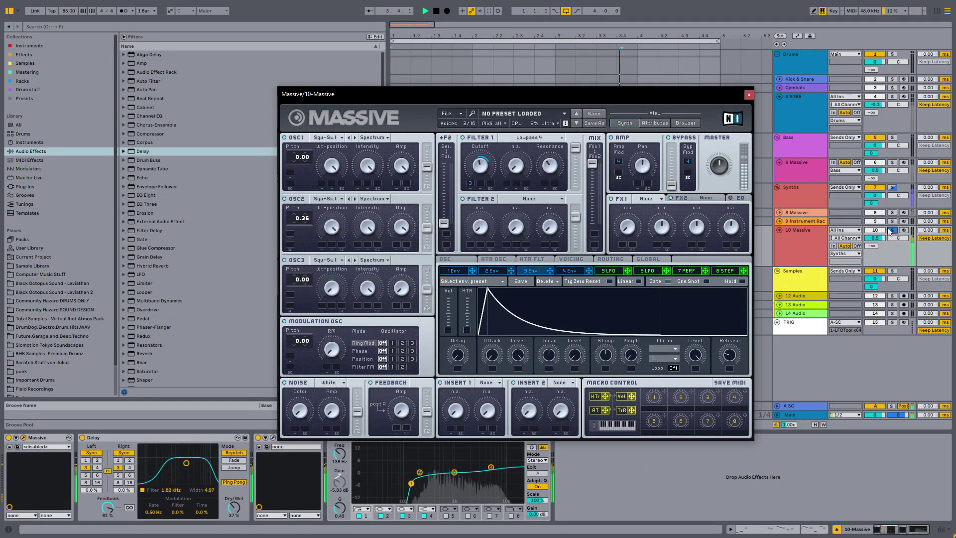
- Modulate the Filter 1 cutoff with LFO 5, turn filter key tracking off, and return to envelope 3
left_click(629, 272)
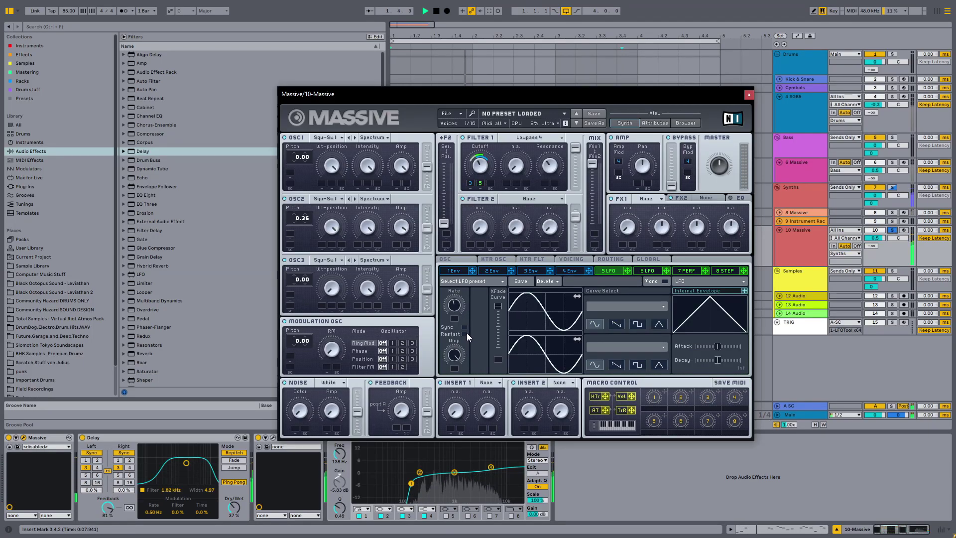
left_click(655, 261)
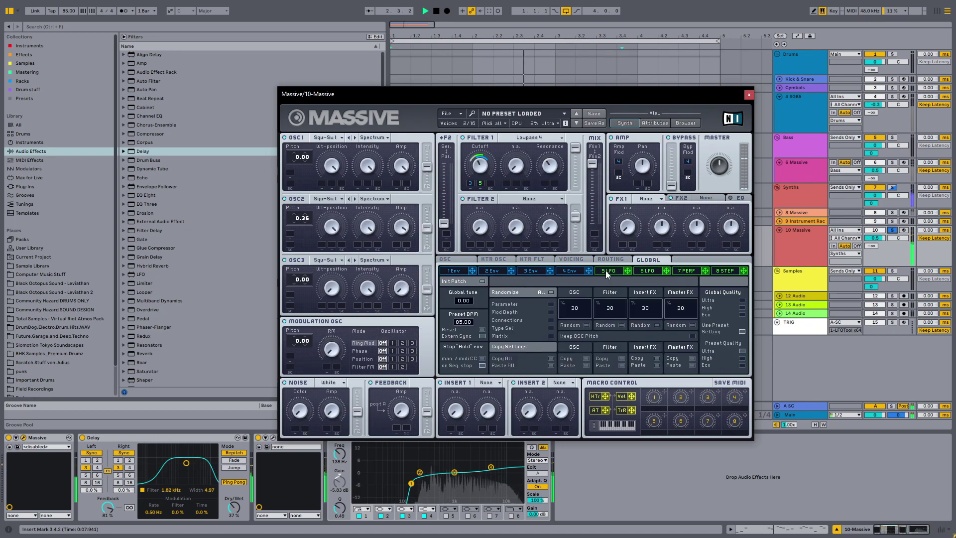
left_click(605, 262)
left_click(573, 260)
left_click(536, 262)
left_click(715, 302)
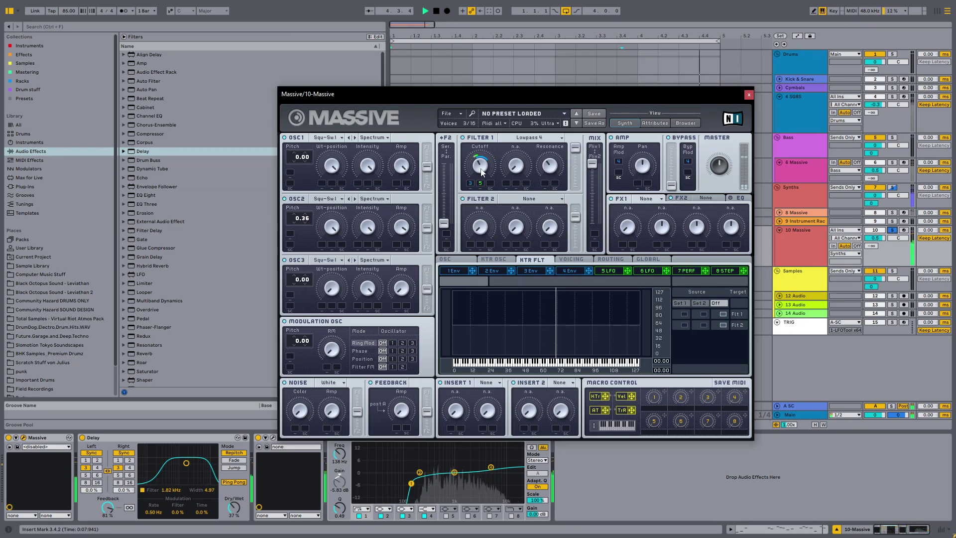
left_click(538, 272)
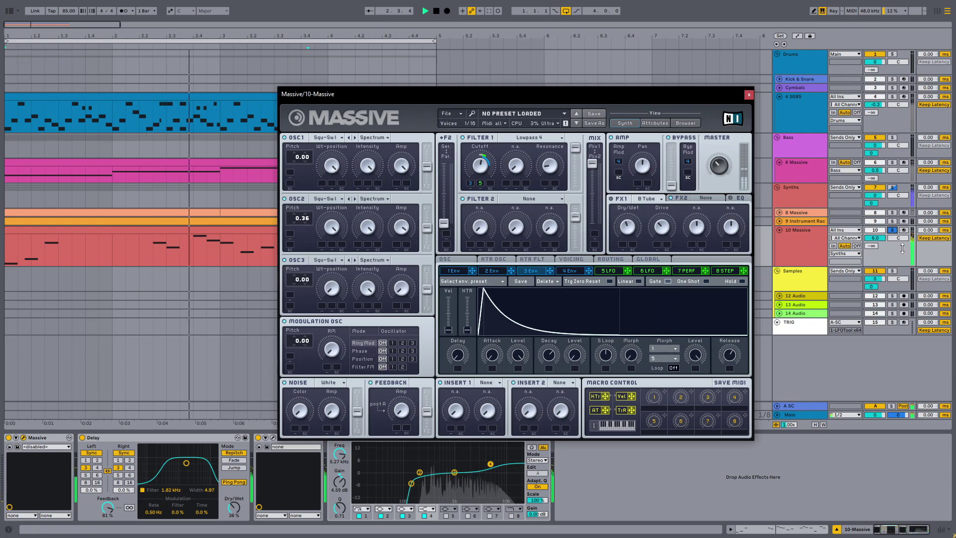
- Unsolo the melody track with its volume at 3.7 dB and set its ValhallaVintageVerb mix to 20.4 %
left_click(894, 235)
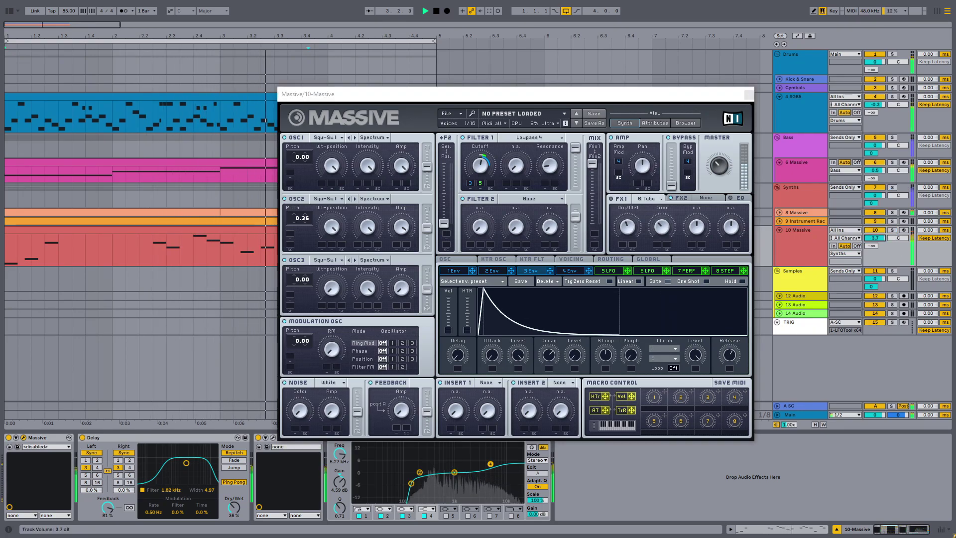
left_click(748, 94)
left_click(273, 438)
left_click_drag(317, 188, 317, 197)
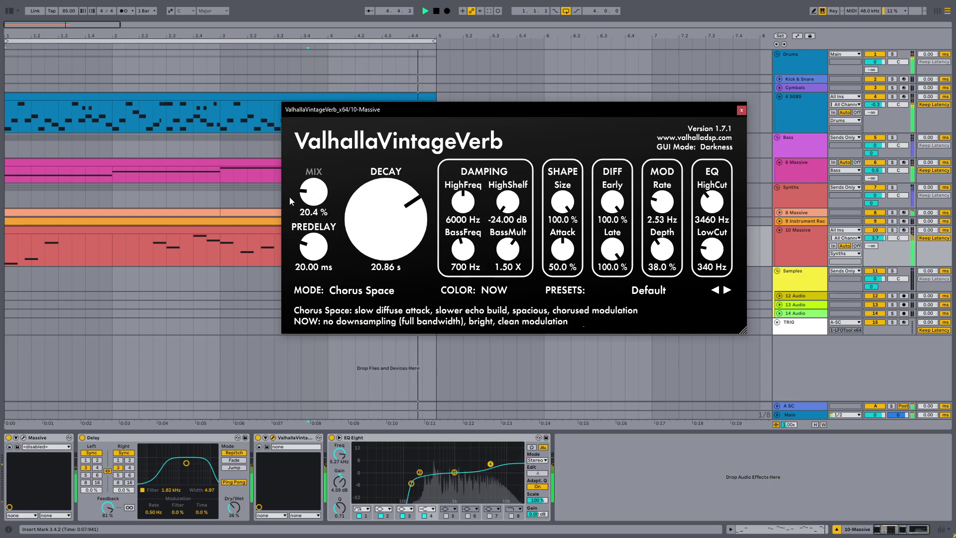
left_click(741, 110)
- Review the Massive settings on the melody track and the sliced break sampler on the SGBS track
left_click(23, 437)
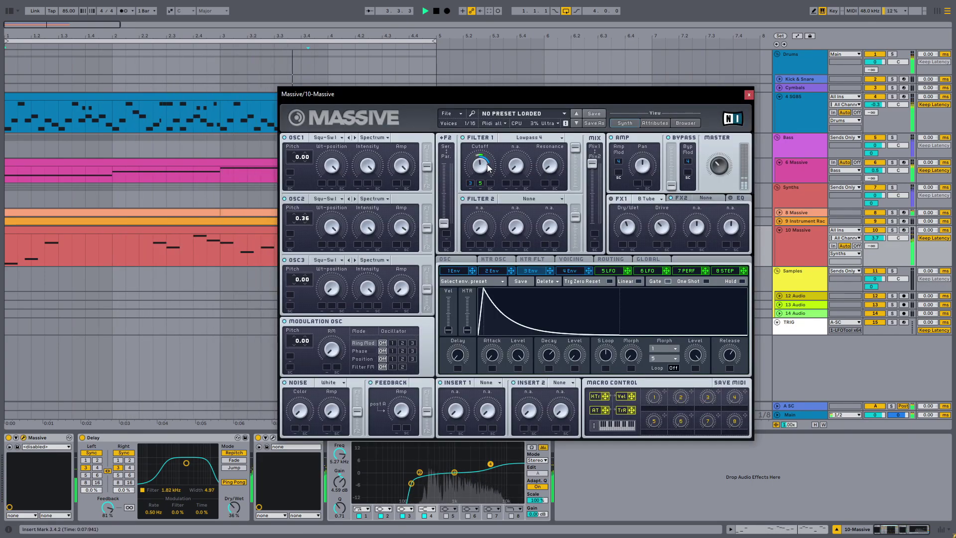
left_click(748, 95)
left_click(779, 230)
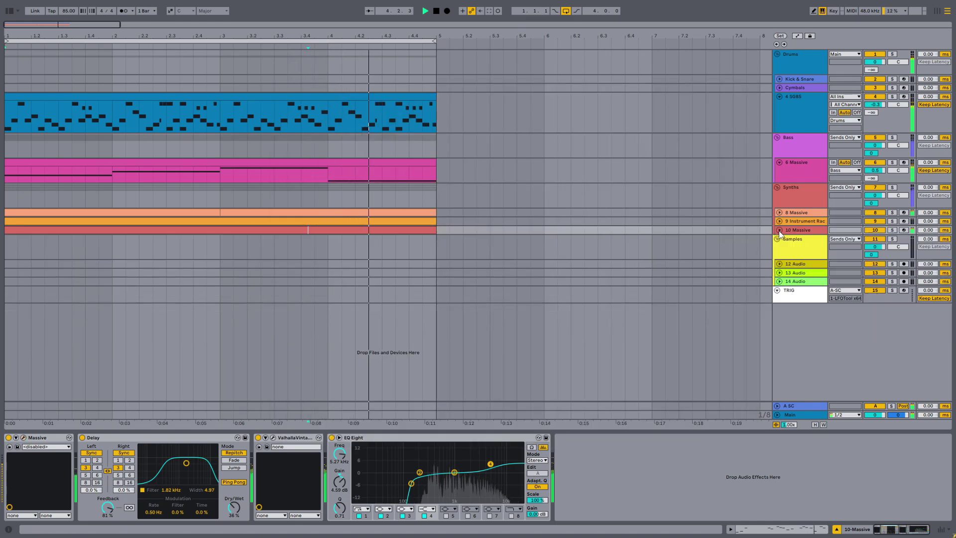
left_click(780, 230)
left_click(780, 229)
left_click(309, 102)
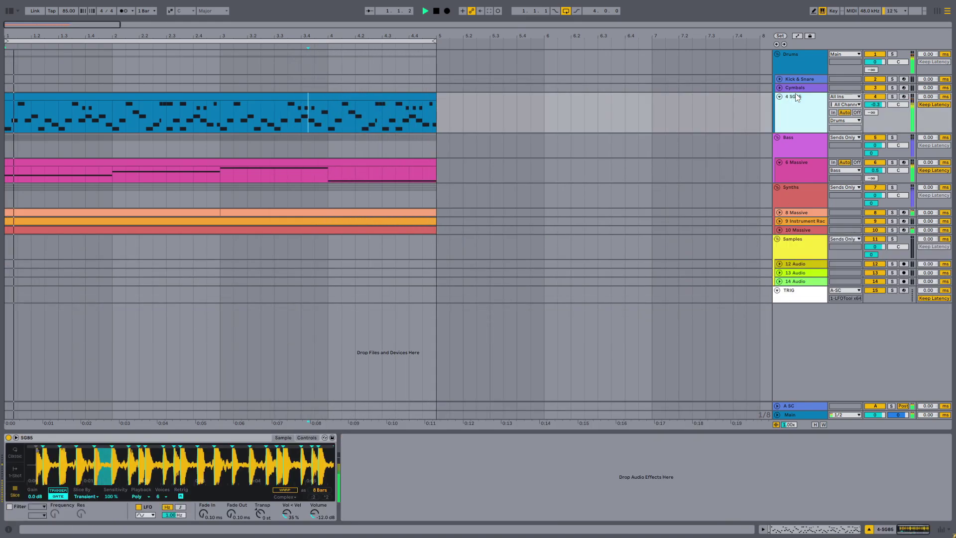
- Insert Auto Pan before the Delay and the Multiband Compression preset before EQ Eight on the melody track
key("ctrl+alt+b")
left_click(32, 54)
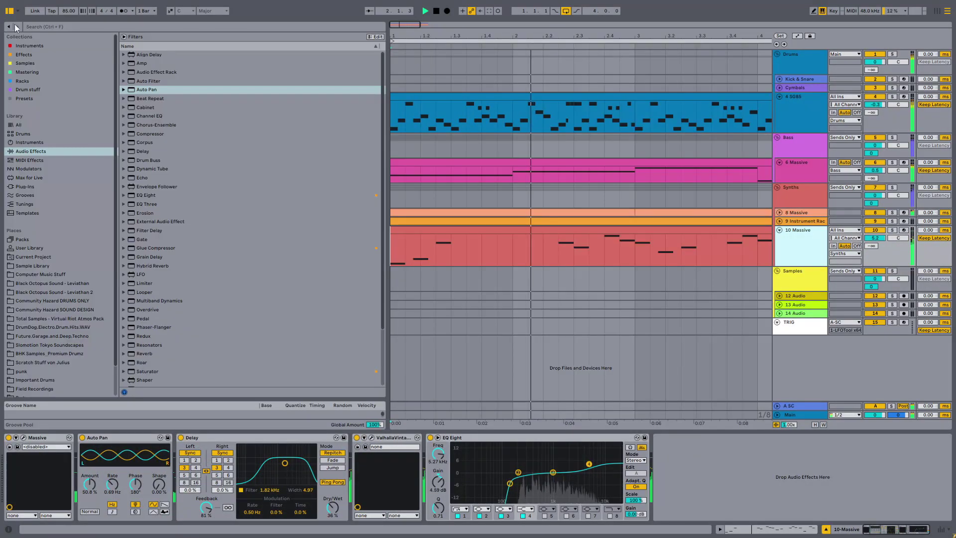
left_click(64, 64)
left_click(66, 56)
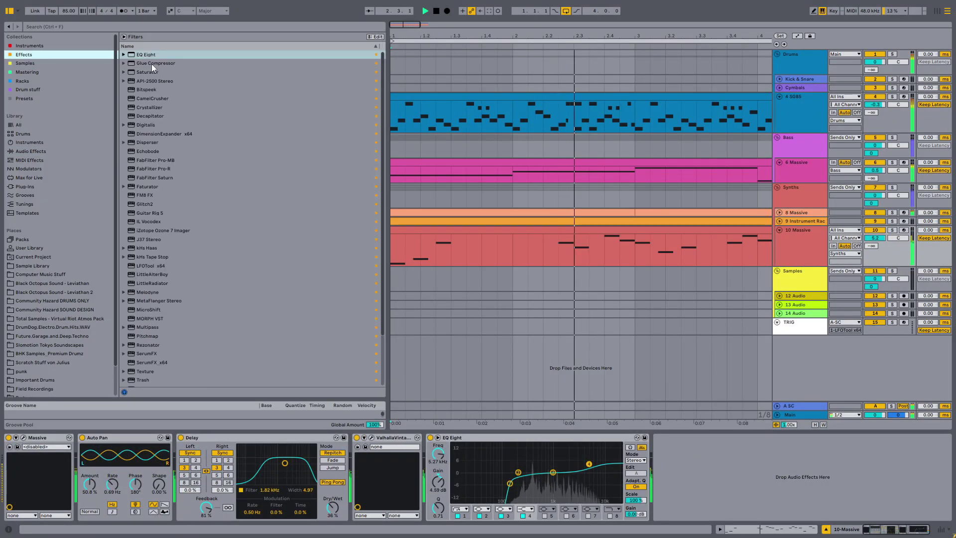
left_click(25, 98)
left_click_drag(164, 73, 427, 478)
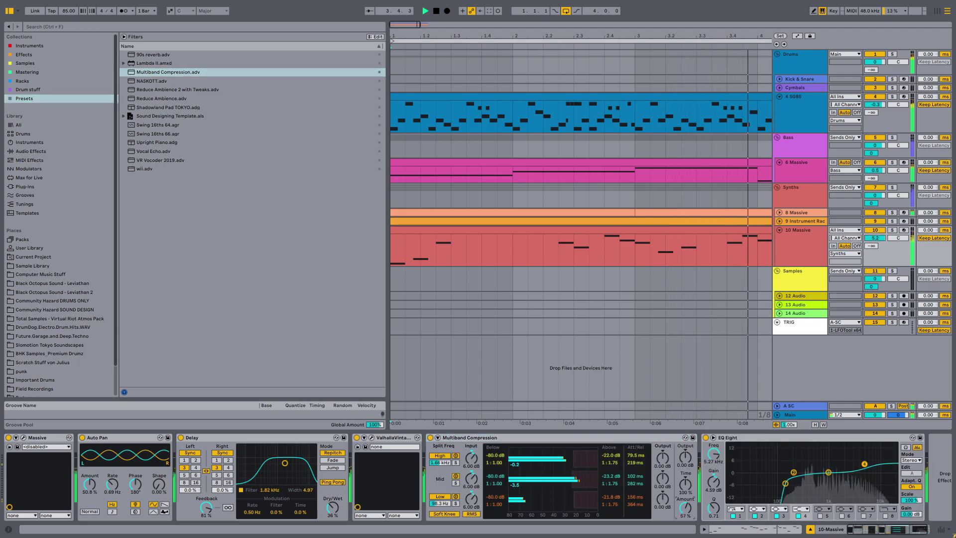
- Set the multiband compression amount to 42 % and the melody track's volume to 4.3 dB
left_click_drag(684, 508, 685, 510)
left_click_drag(874, 238, 874, 241)
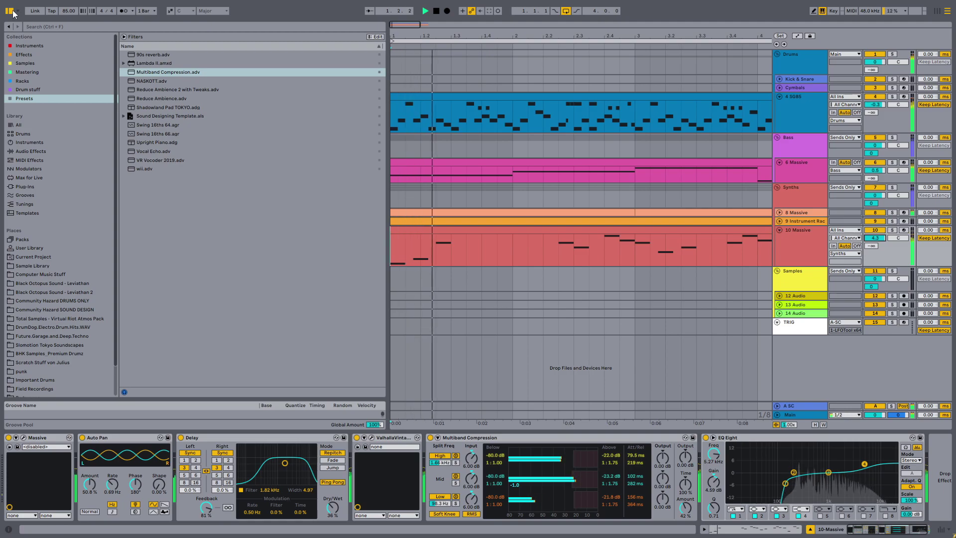
- Show the mixer instead of the browser and device chain, and set the melody track's volume to 4.0 dB
key("ctrl+alt+b")
key("ctrl+alt+l")
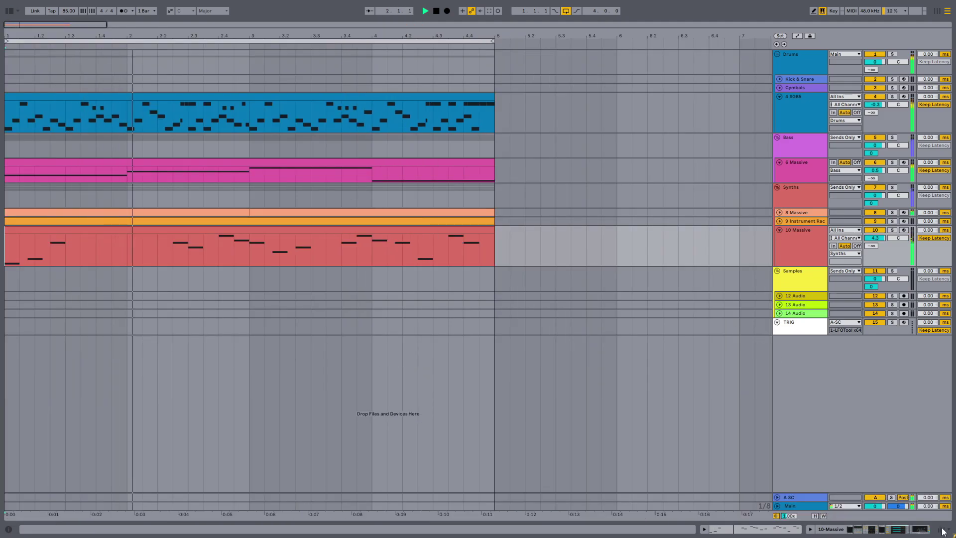
key("ctrl+alt+m")
left_click_drag(423, 467, 423, 469)
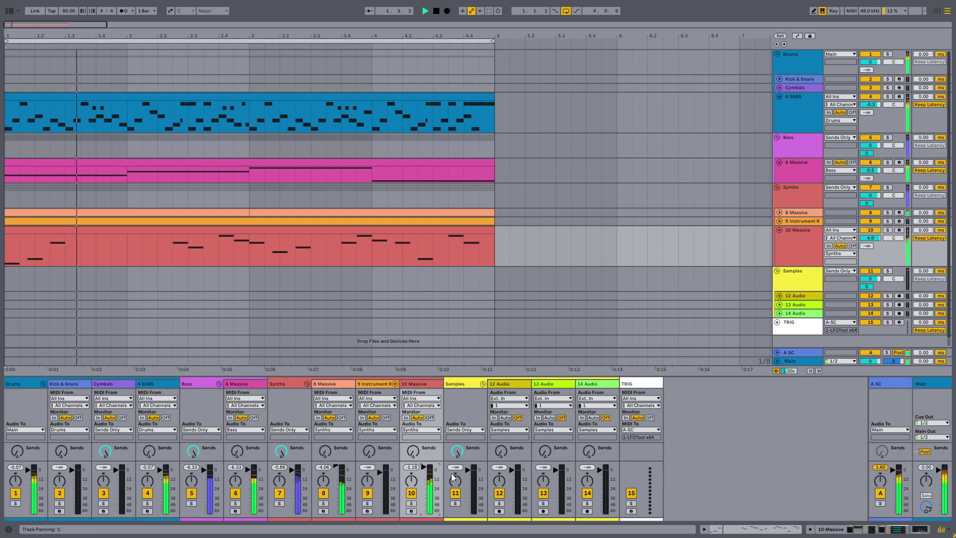
- Open the melody clip's notes and transpose them all up one octave
double_click(302, 232)
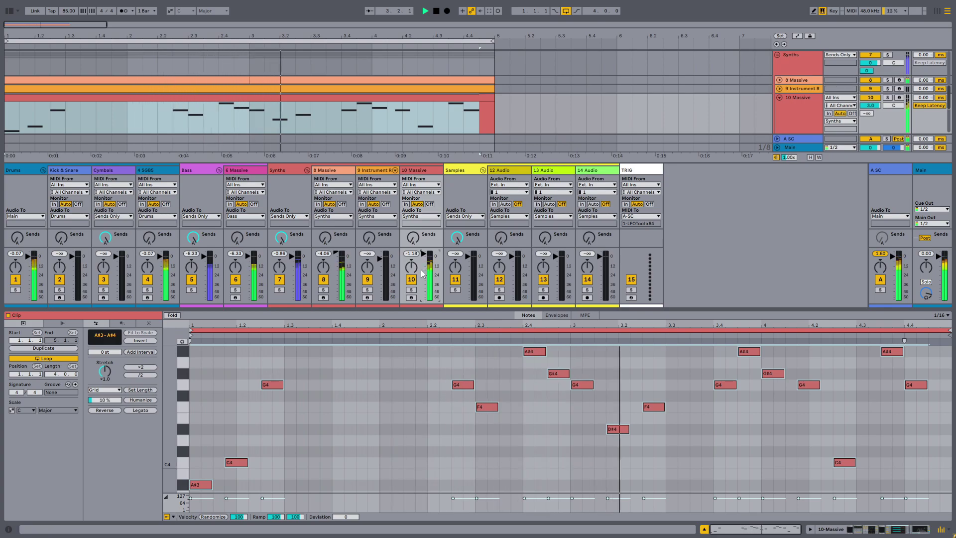
left_click(378, 378)
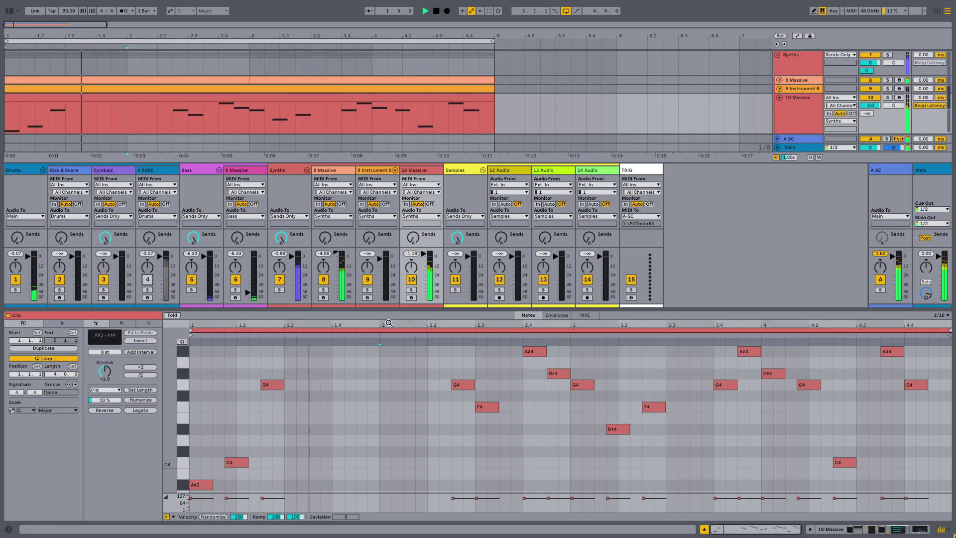
- Transpose all the melody notes down two octaves, to the range A#1 to A#2
key("ctrl+a")
key("shift+Down")
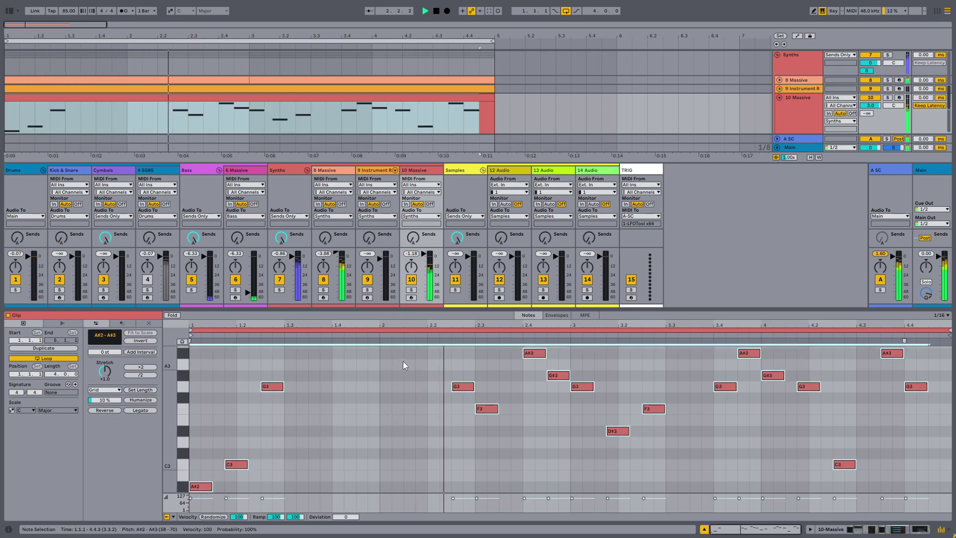
key("shift+Down")
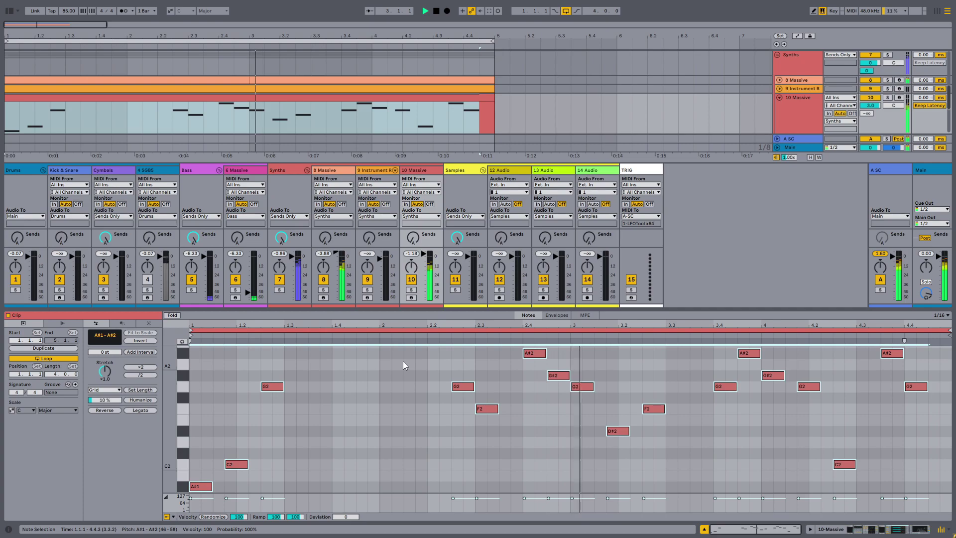
left_click(423, 443)
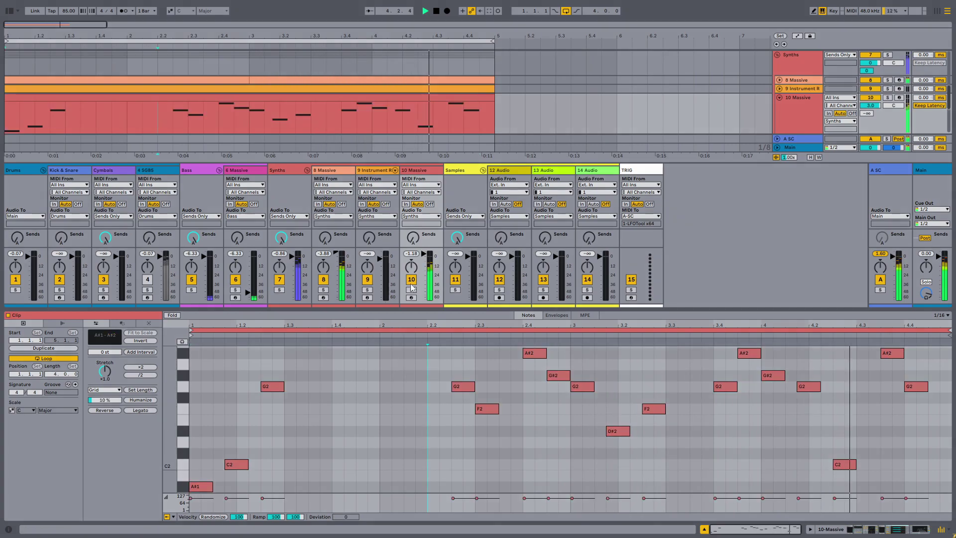
key("ctrl+l")
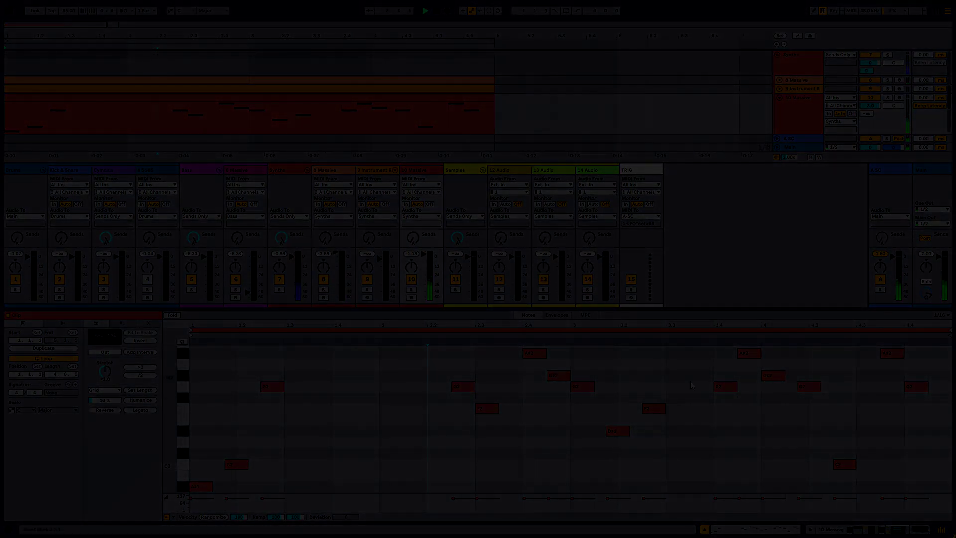
left_click(704, 530)
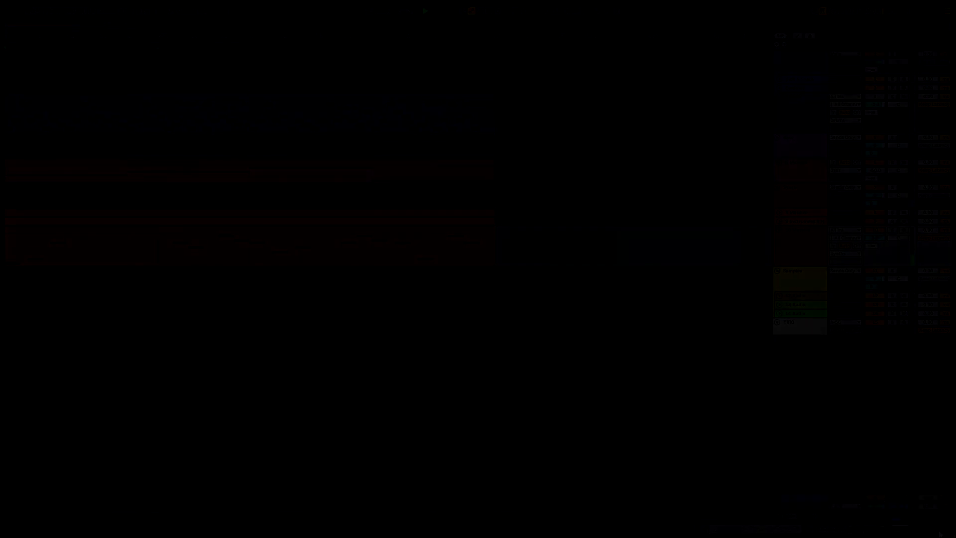